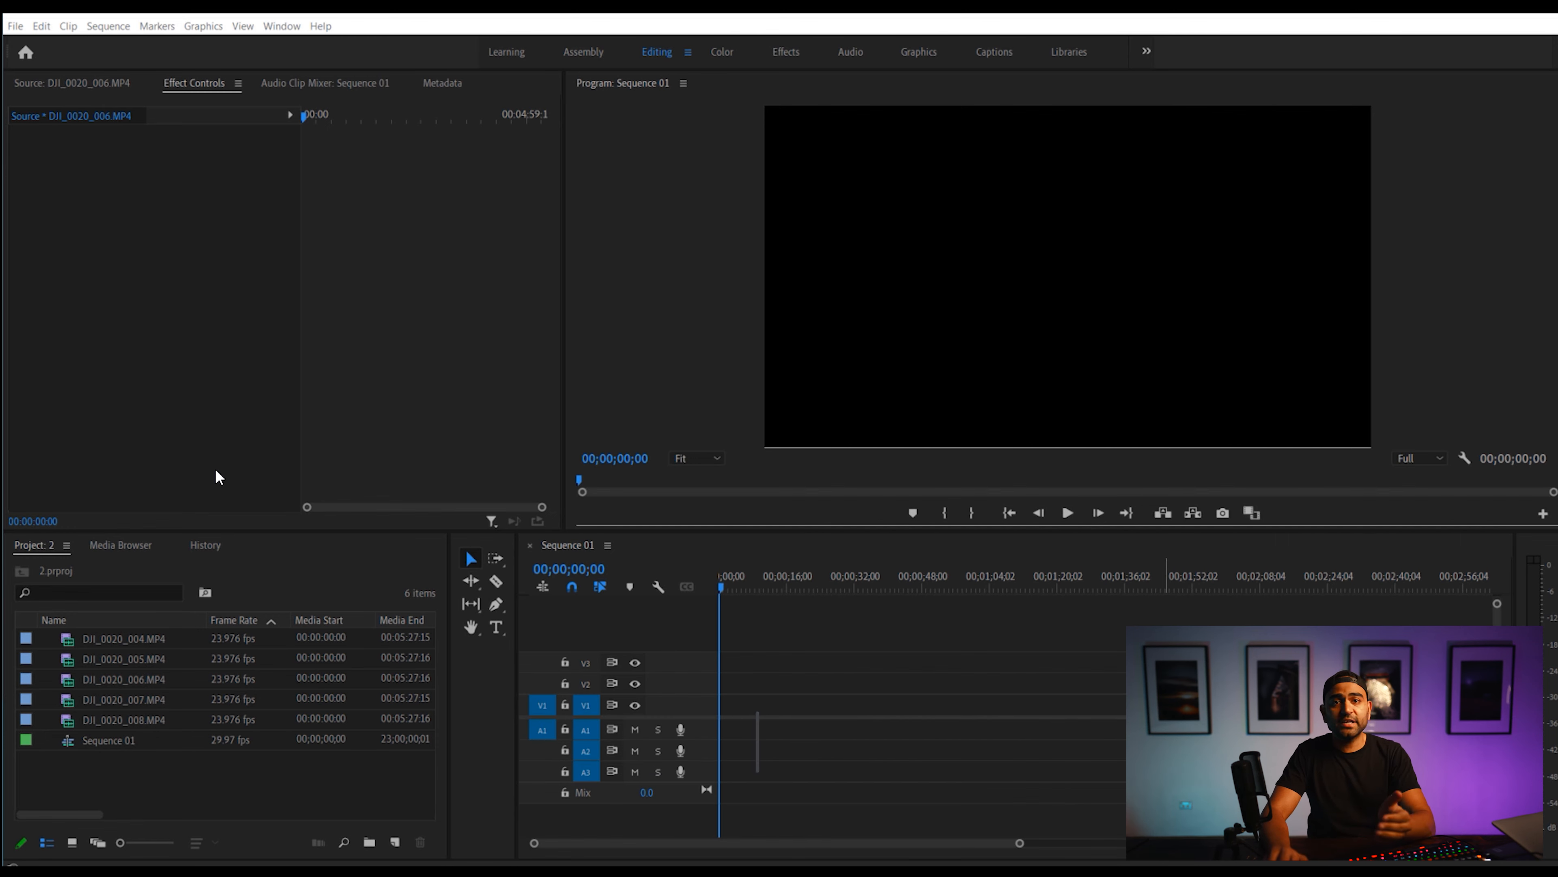
Review the Memory preferences, including the RAM reserved for other applications and the rendering optimization setting
{"action": "left_click", "coordinate": [228, 393]}
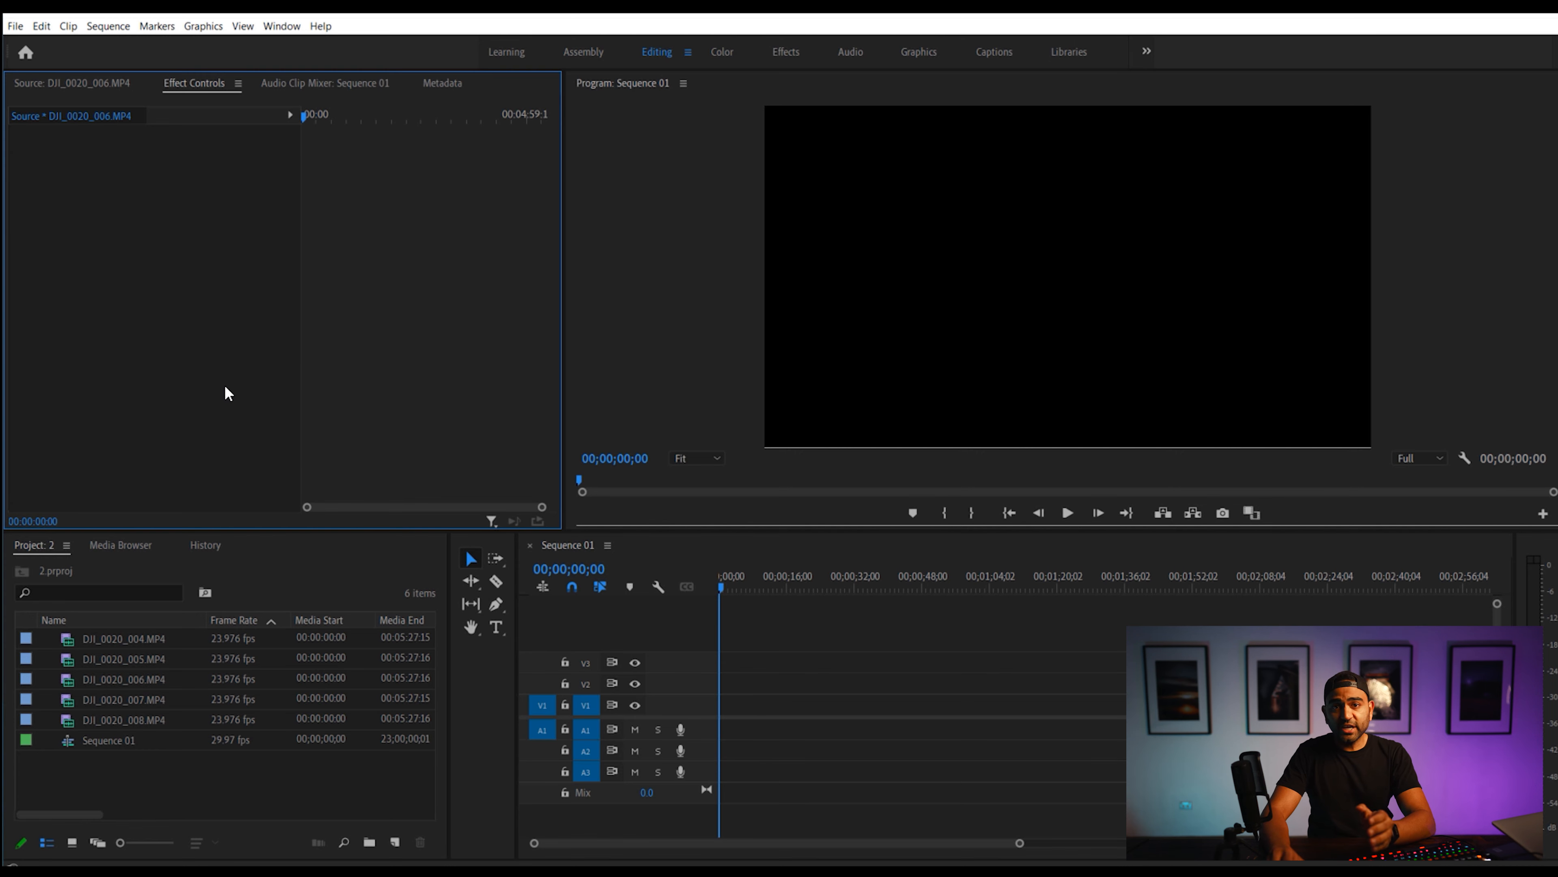
{"action": "left_click", "coordinate": [41, 26]}
{"action": "mouse_move", "coordinate": [194, 503]}
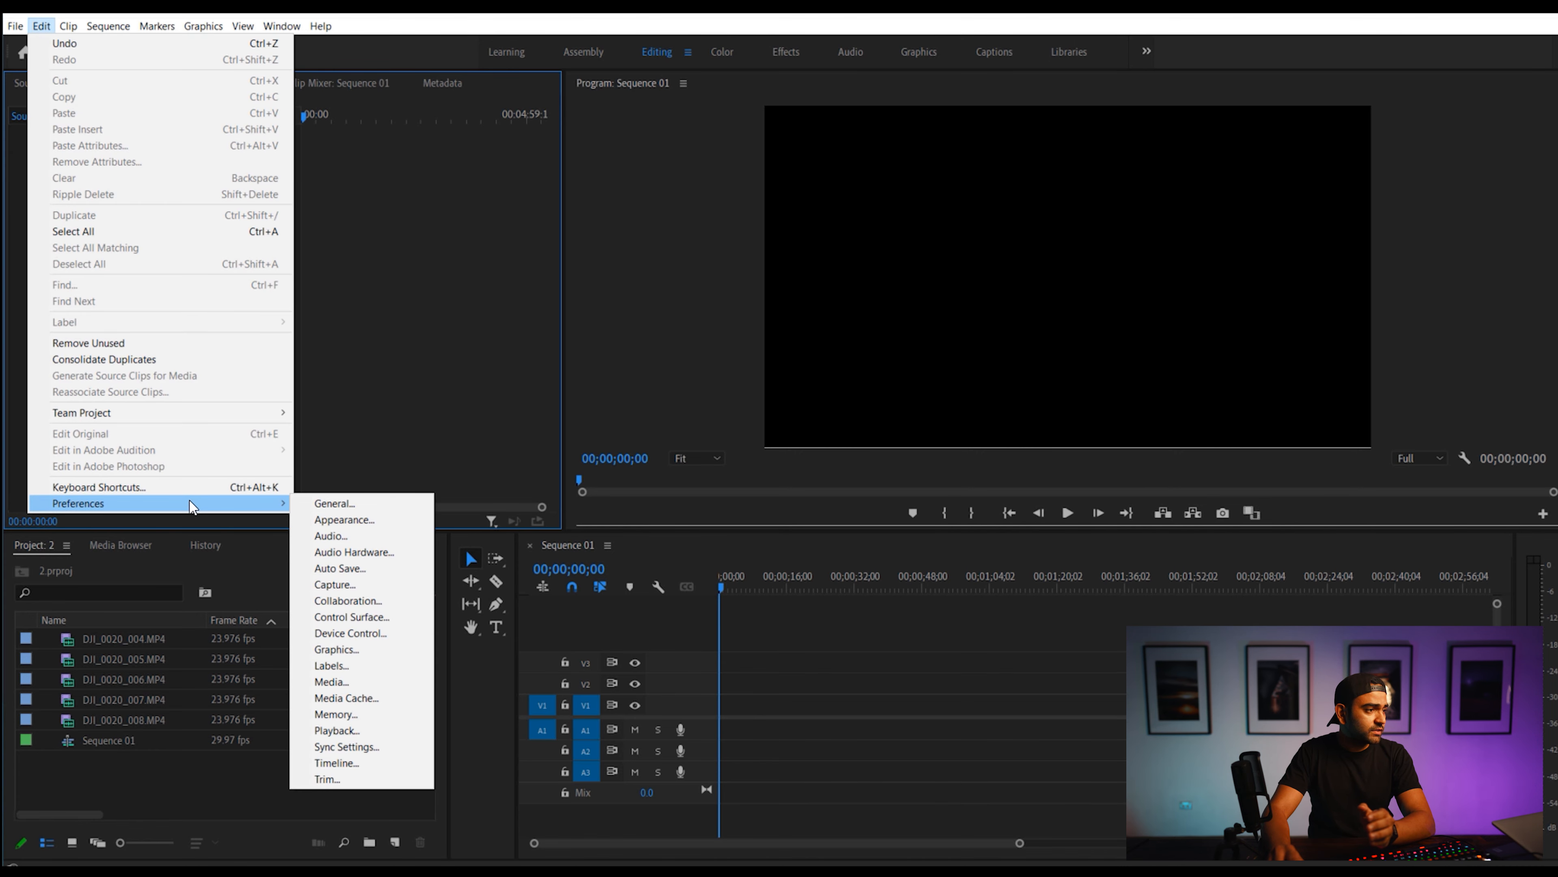
{"action": "left_click", "coordinate": [367, 712]}
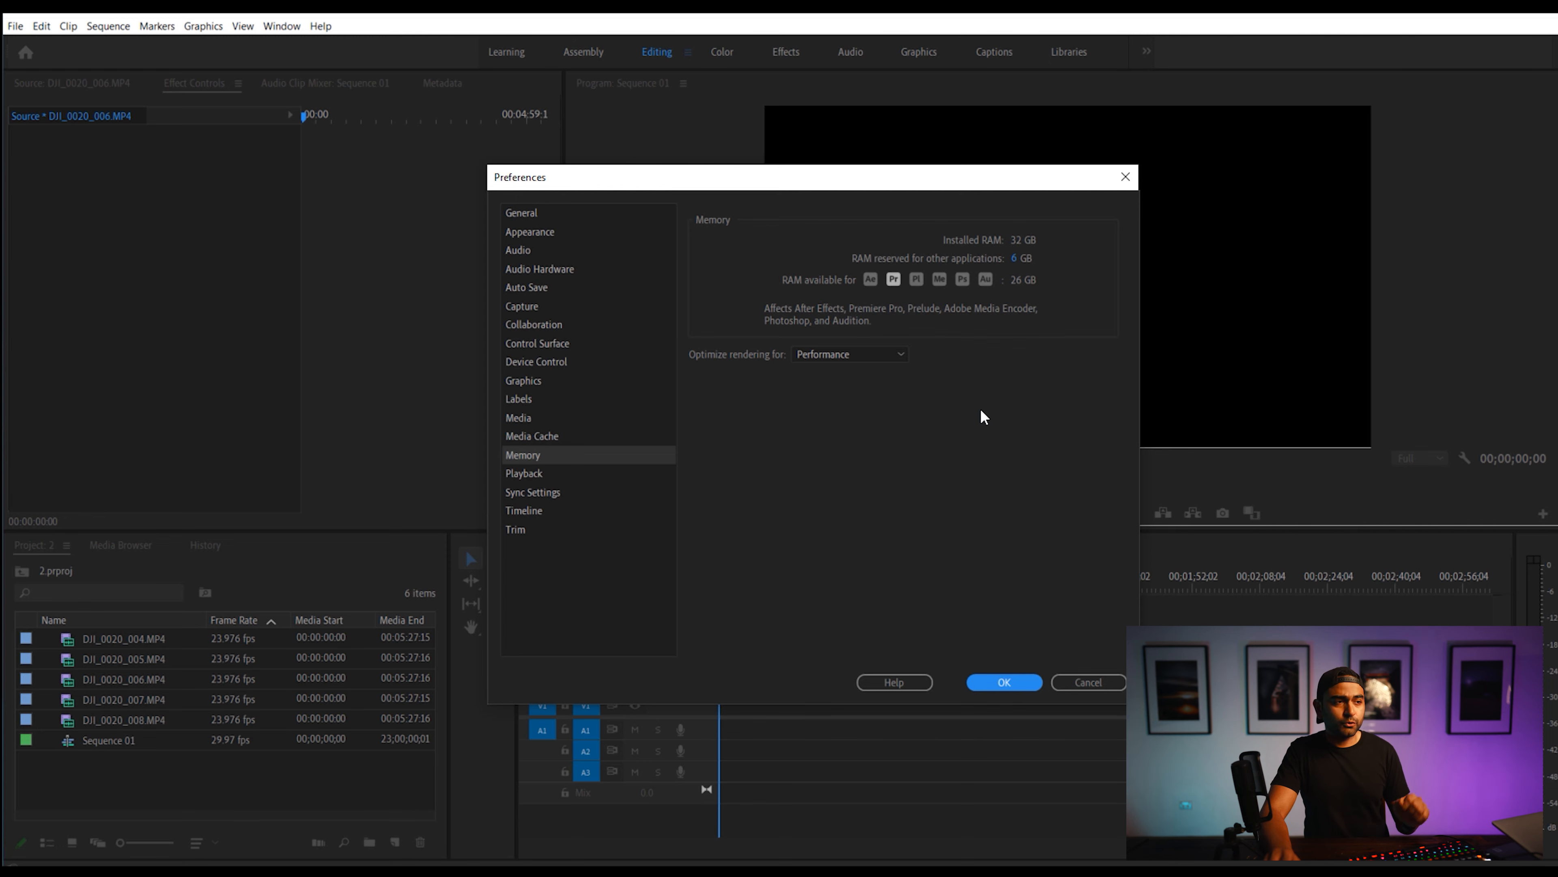
{"action": "left_click", "coordinate": [997, 678]}
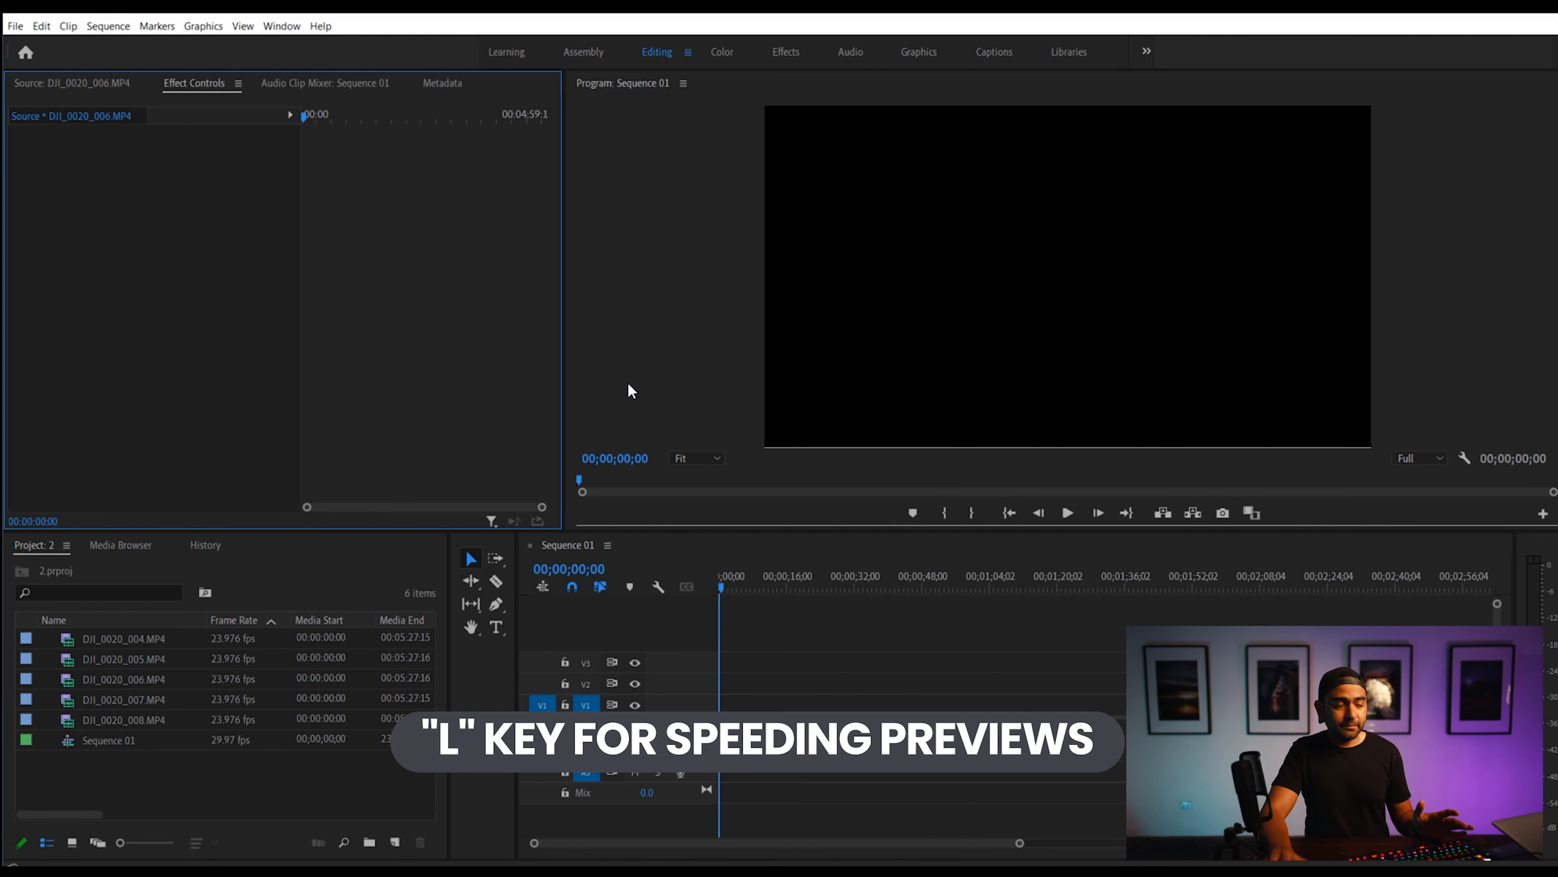
Open DJI_0020_004.MP4 in the Source Monitor and preview it at increased playback speed, stopping partway through
{"action": "left_click", "coordinate": [155, 637]}
{"action": "key", "text": "Down"}
{"action": "key", "text": "Down"}
{"action": "key", "text": "Down"}
{"action": "key", "text": "Down"}
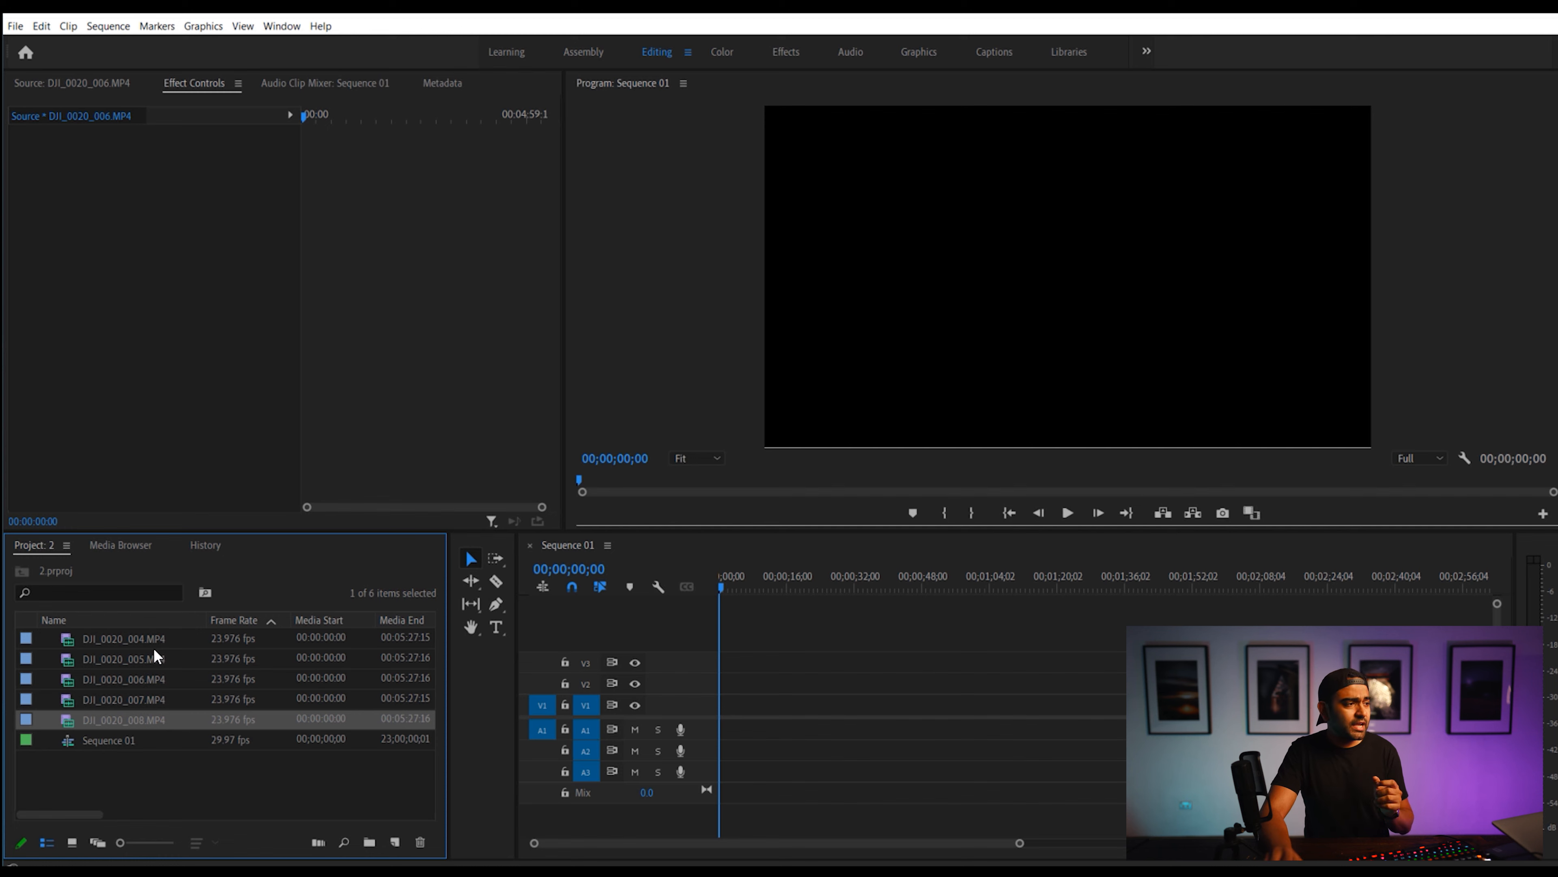
{"action": "mouse_move", "coordinate": [72, 635]}
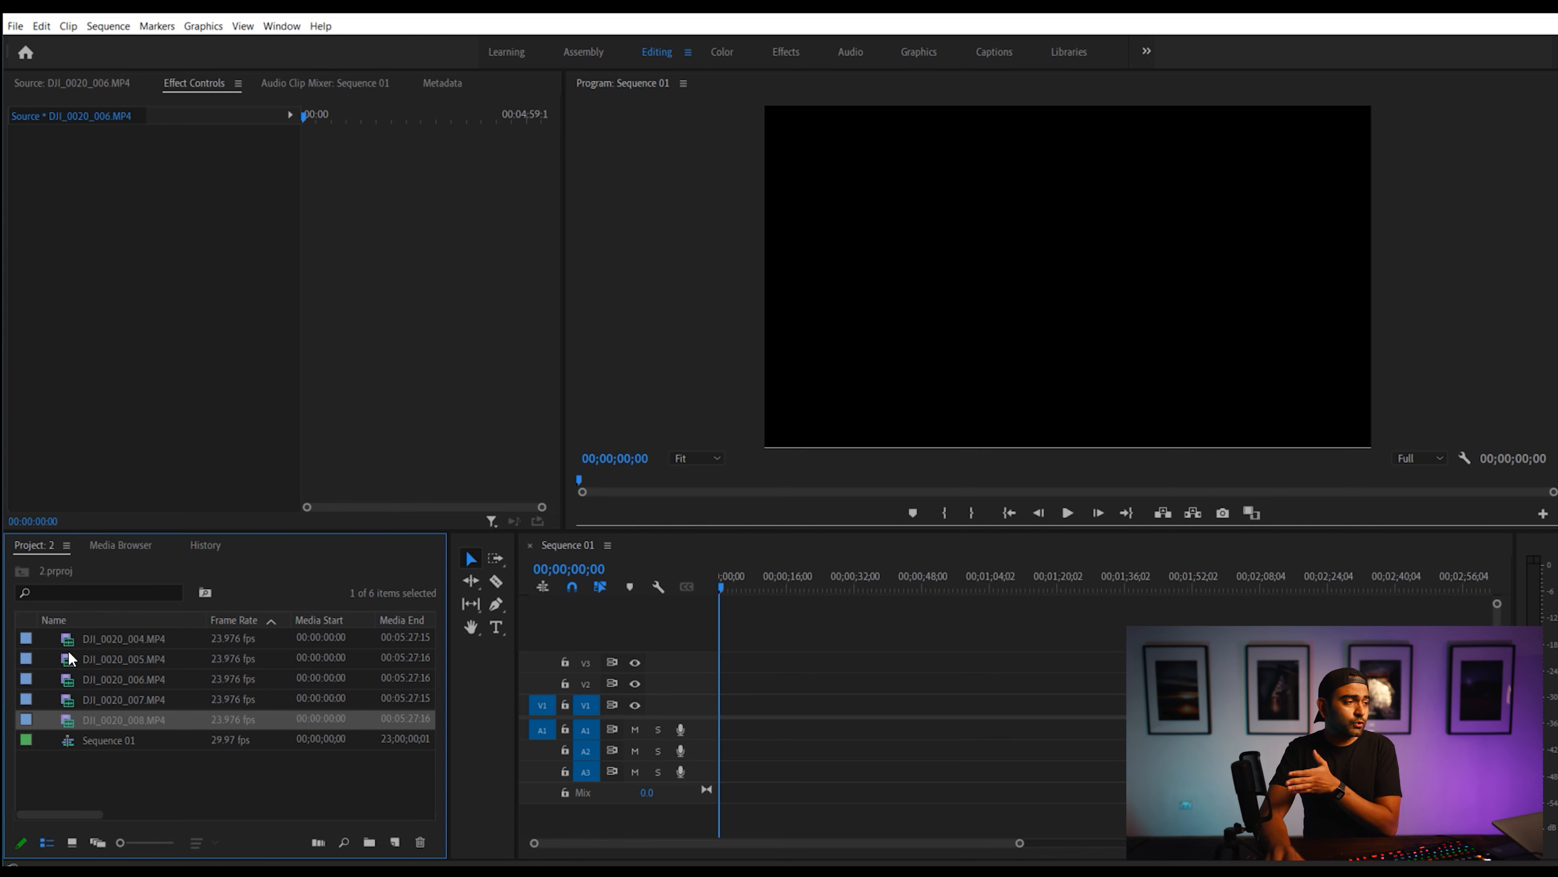
{"action": "double_click", "coordinate": [68, 650]}
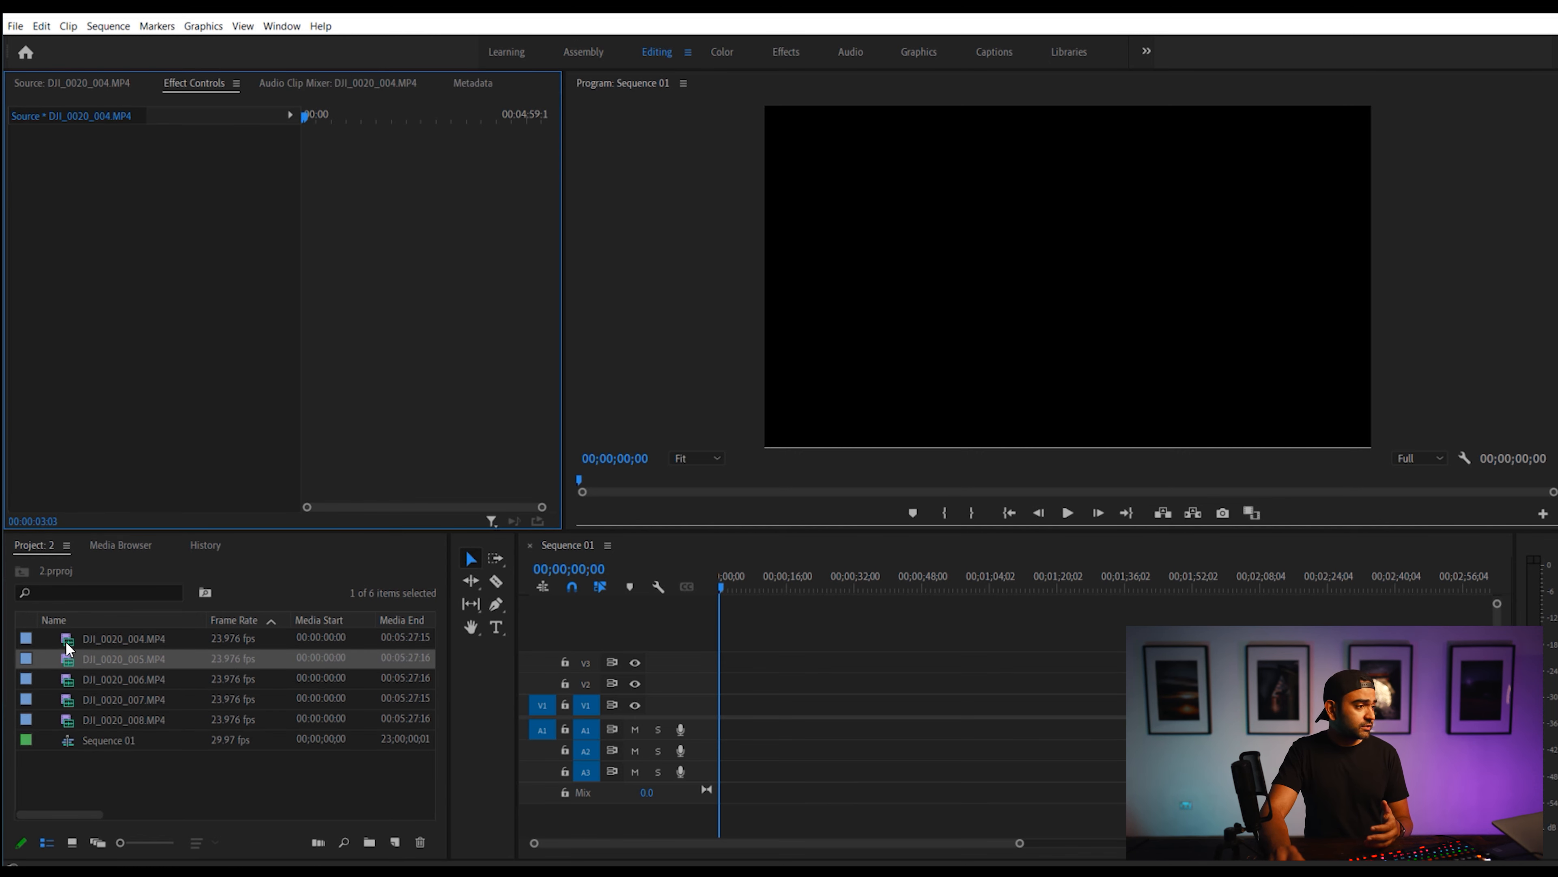
{"action": "double_click", "coordinate": [67, 641]}
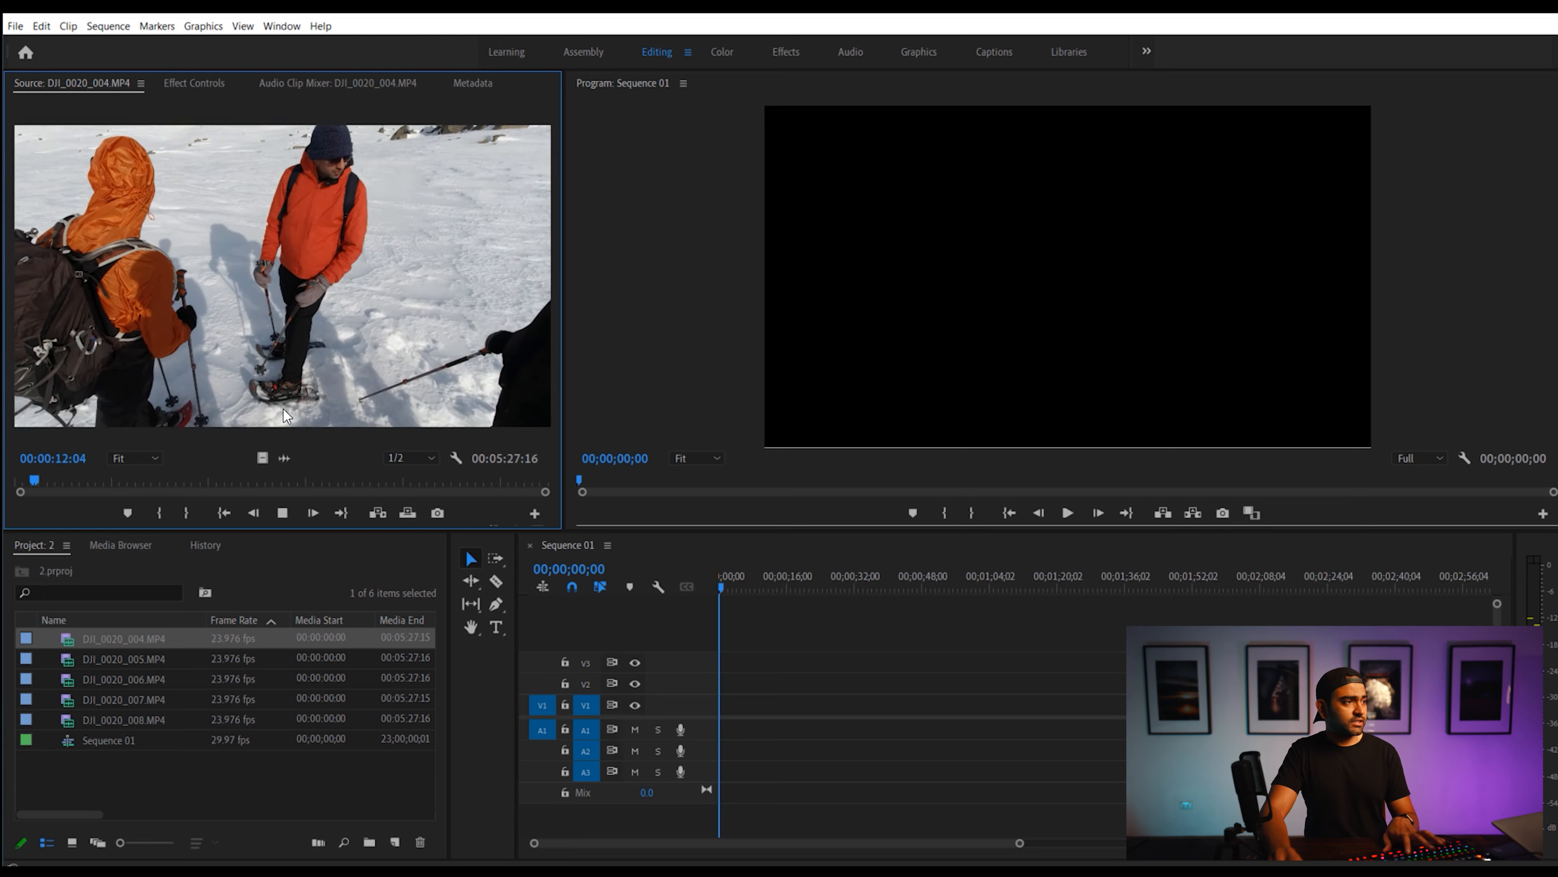
{"action": "key", "text": "l"}
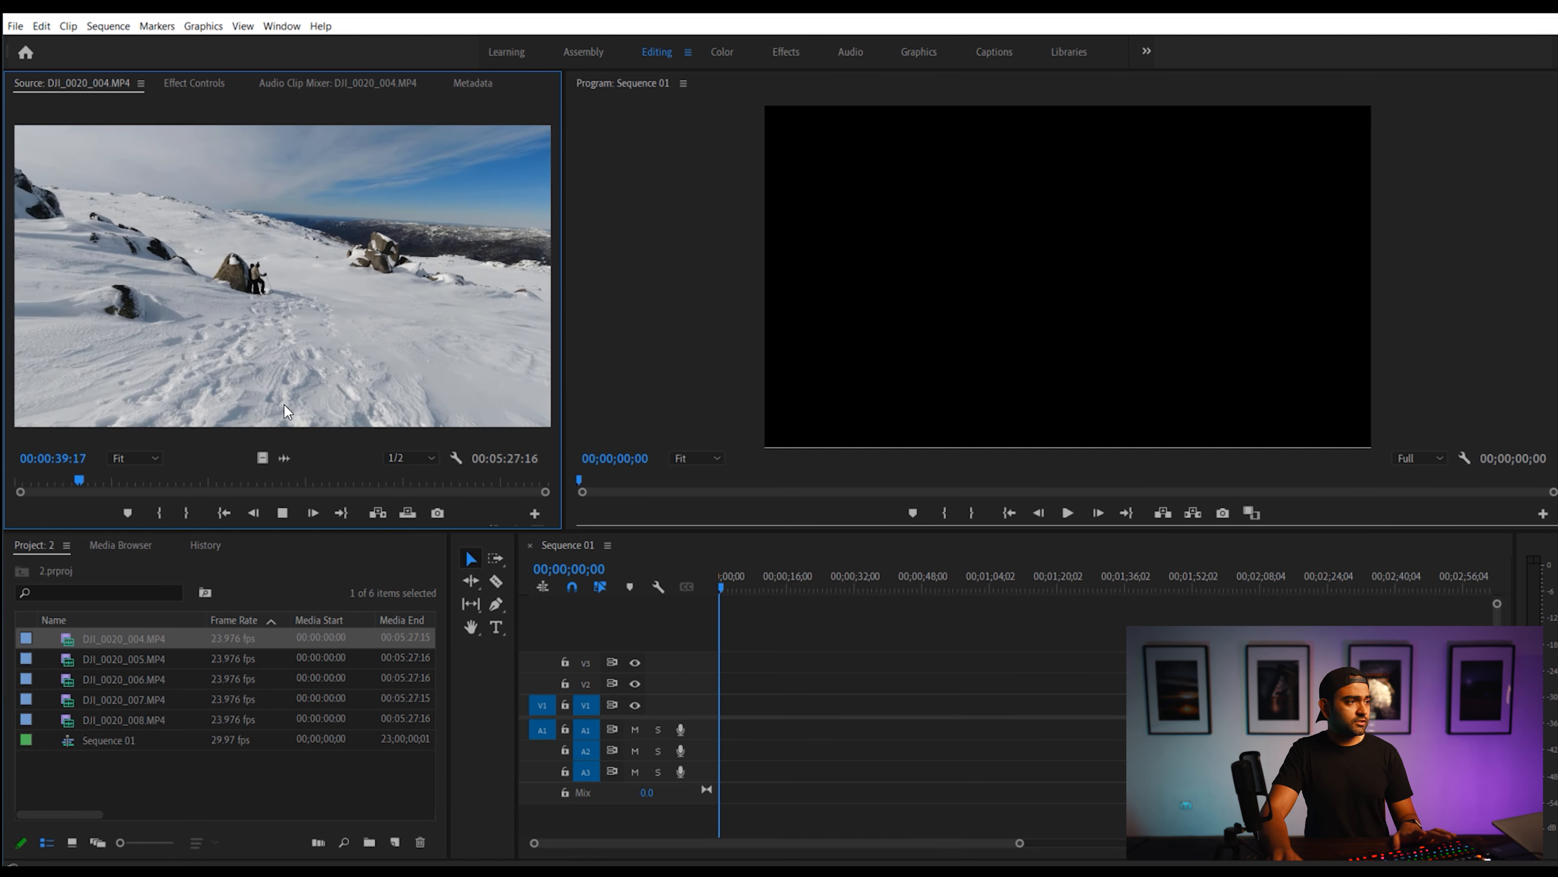
{"action": "left_click", "coordinate": [284, 513]}
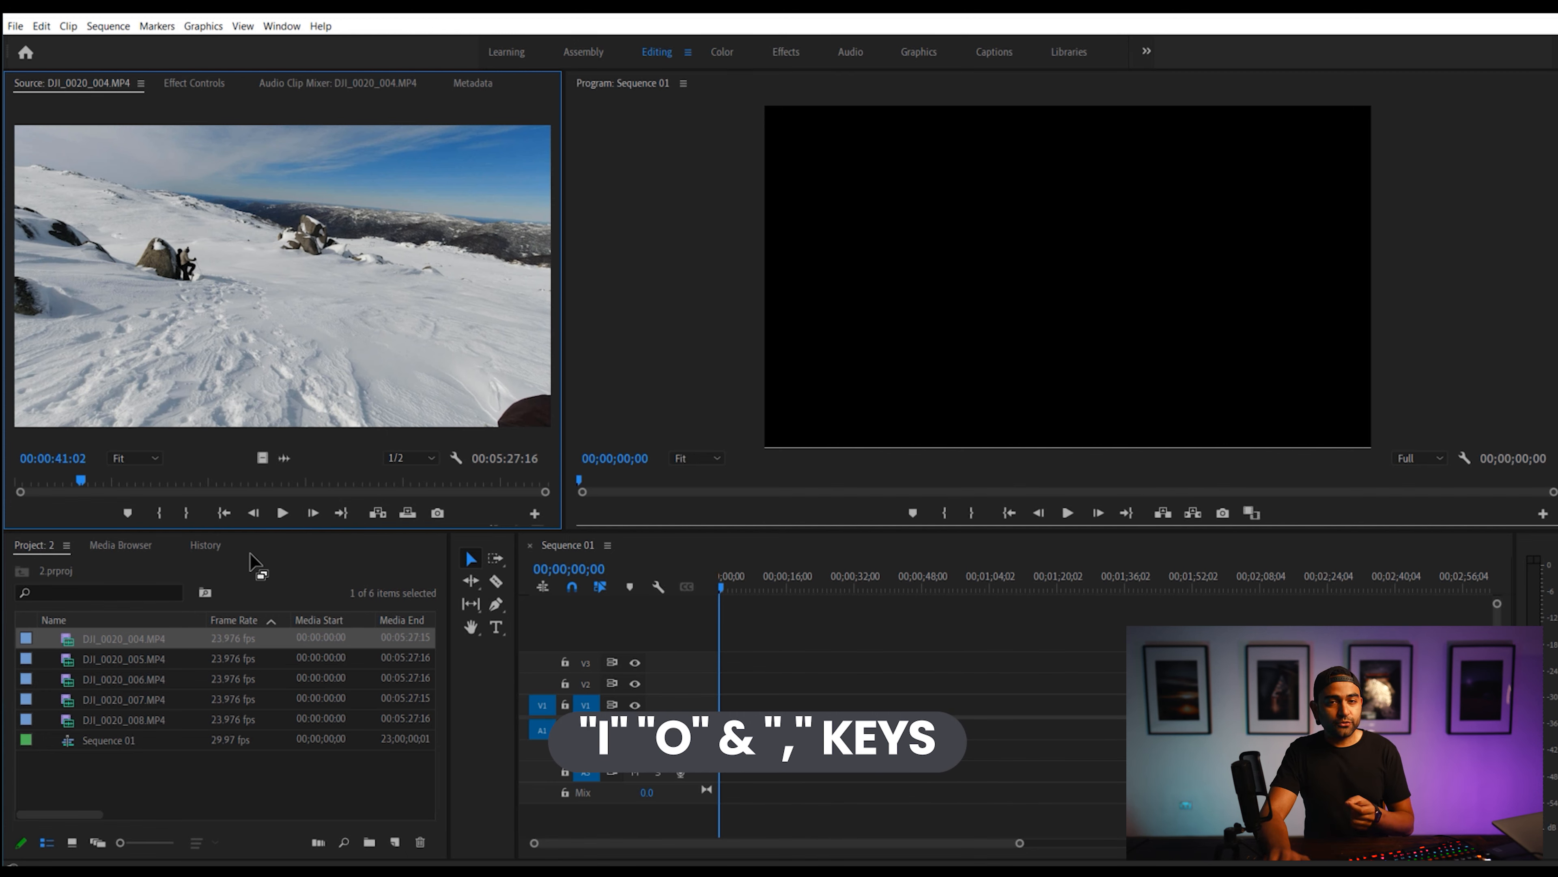
Open DJI_0020_005.MP4 in the Source Monitor and mark an In point at 00:03:13:14 and an Out point at 00:03:31:21
{"action": "double_click", "coordinate": [70, 661]}
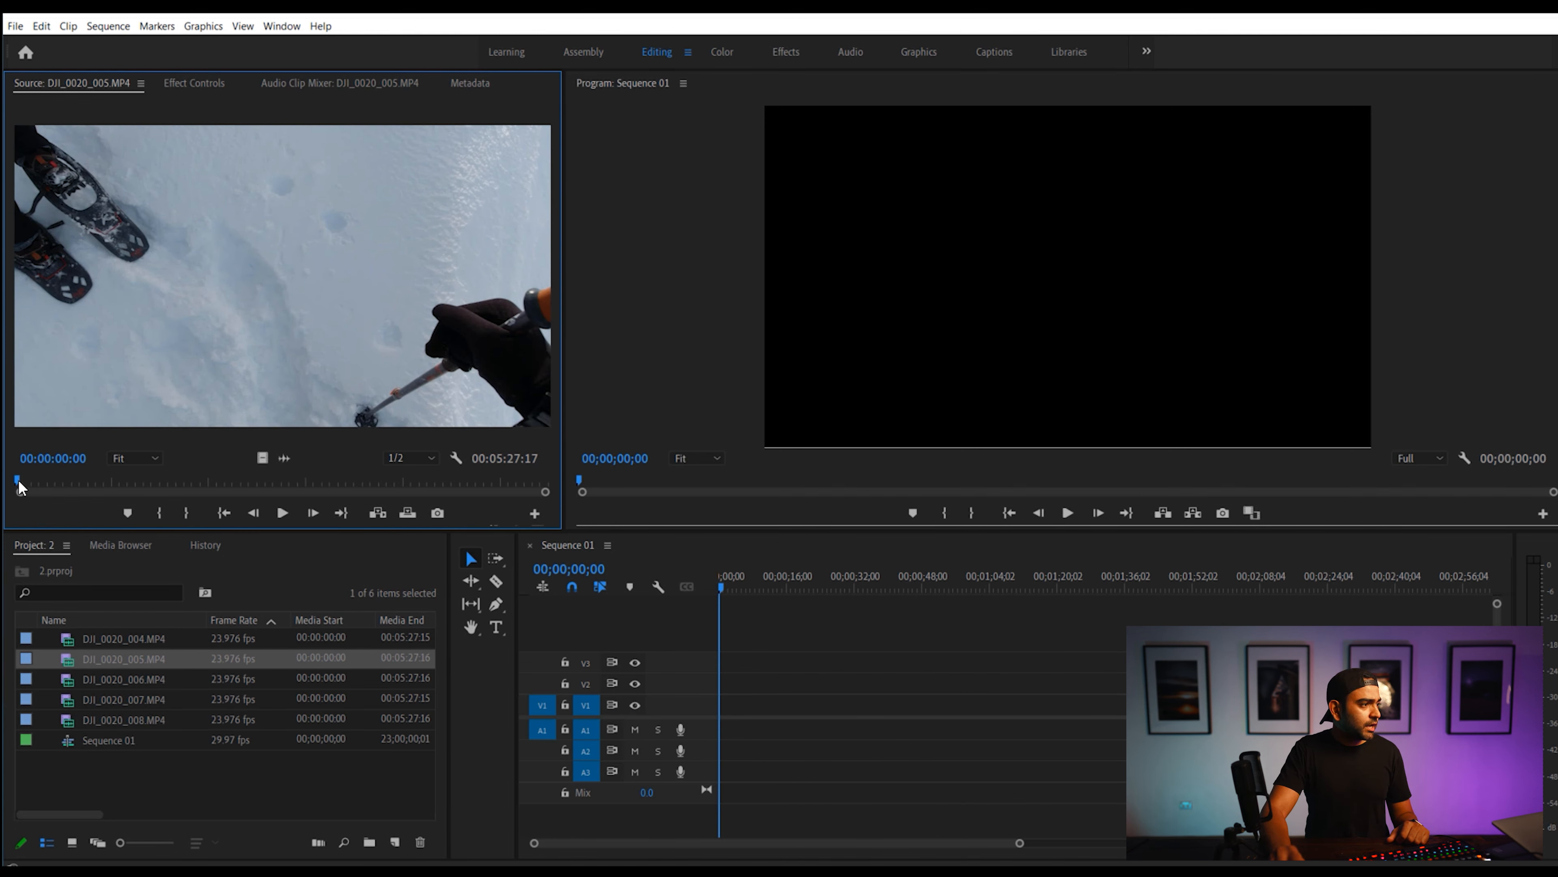
{"action": "left_click_drag", "start_coordinate": [33, 488], "coordinate": [61, 483]}
{"action": "left_click_drag", "start_coordinate": [262, 471], "coordinate": [331, 535]}
{"action": "key", "text": "i"}
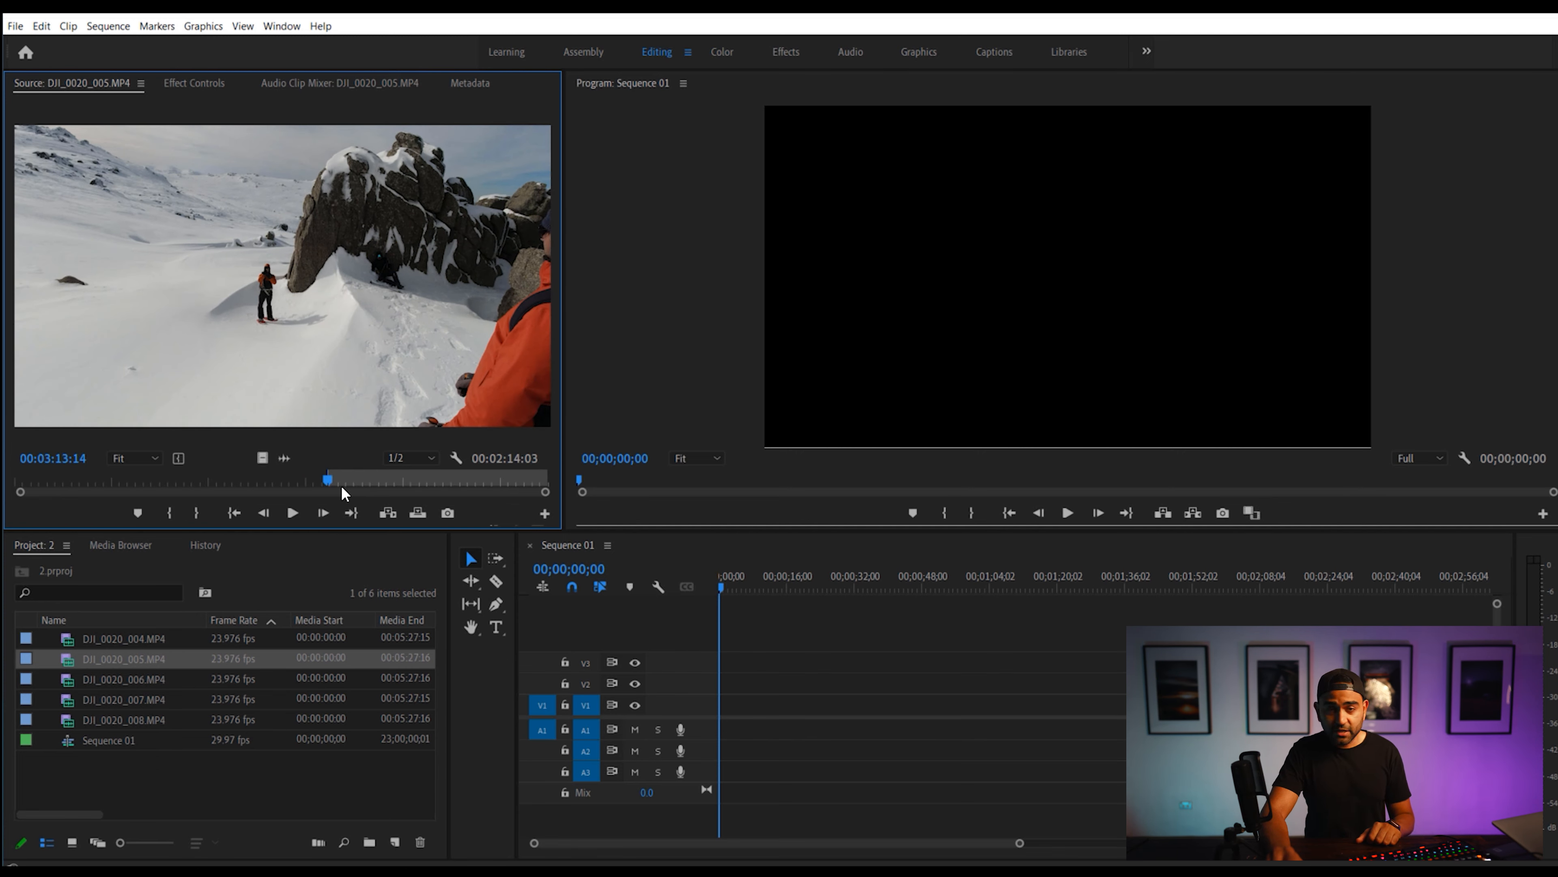
{"action": "left_click_drag", "start_coordinate": [319, 480], "coordinate": [357, 483]}
{"action": "key", "text": "o"}
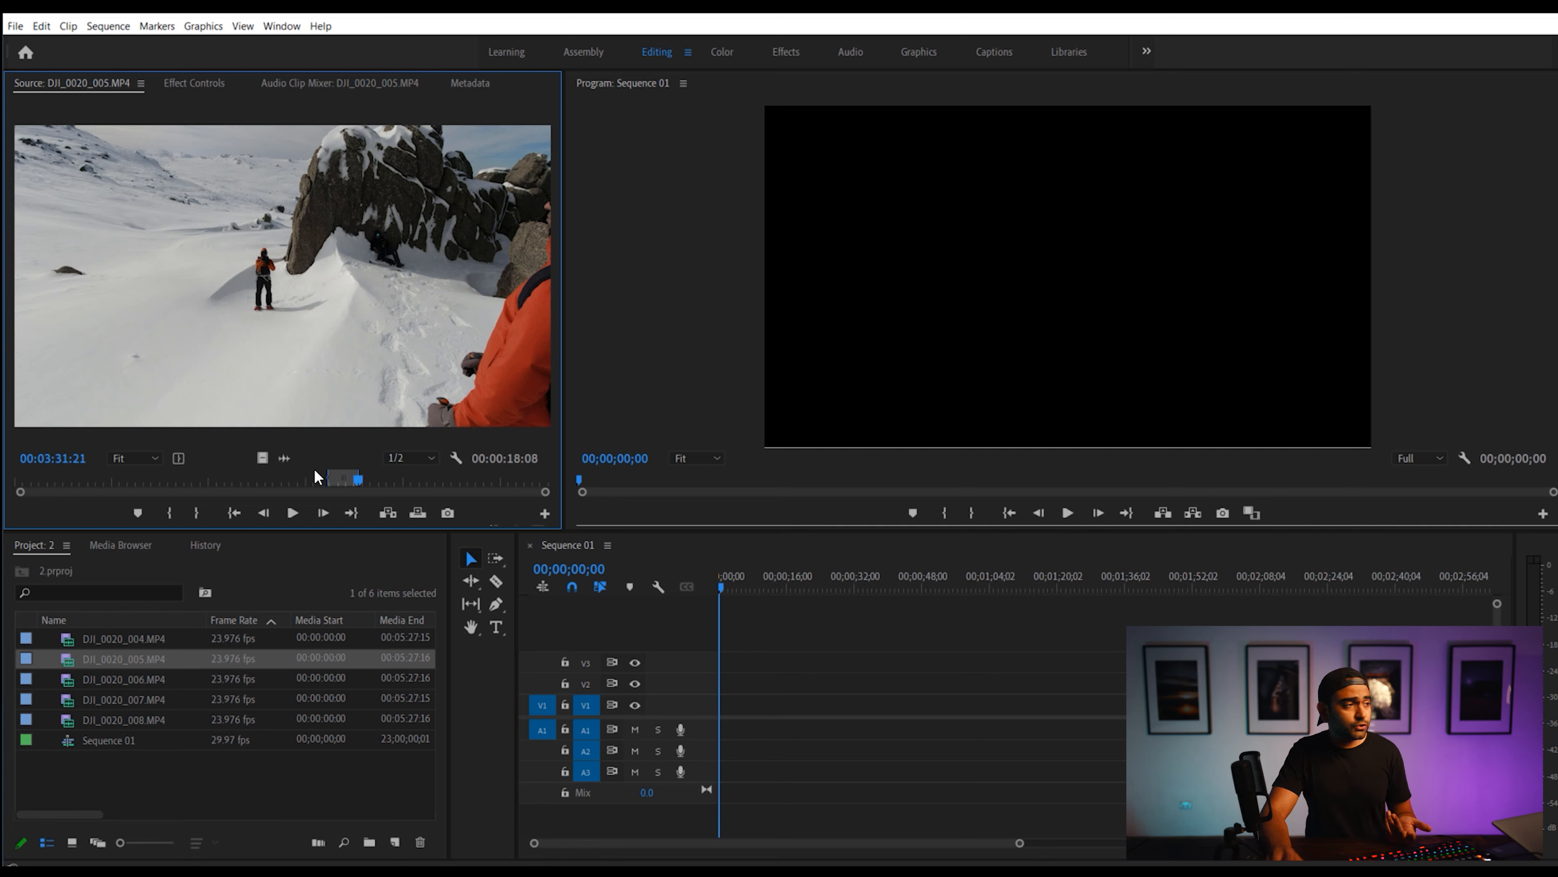
Place the marked section of DJI_0020_005.MP4 with its audio on tracks V1 and A1, and delete it again
{"action": "left_click_drag", "start_coordinate": [256, 262], "coordinate": [751, 715]}
{"action": "left_click", "coordinate": [931, 488]}
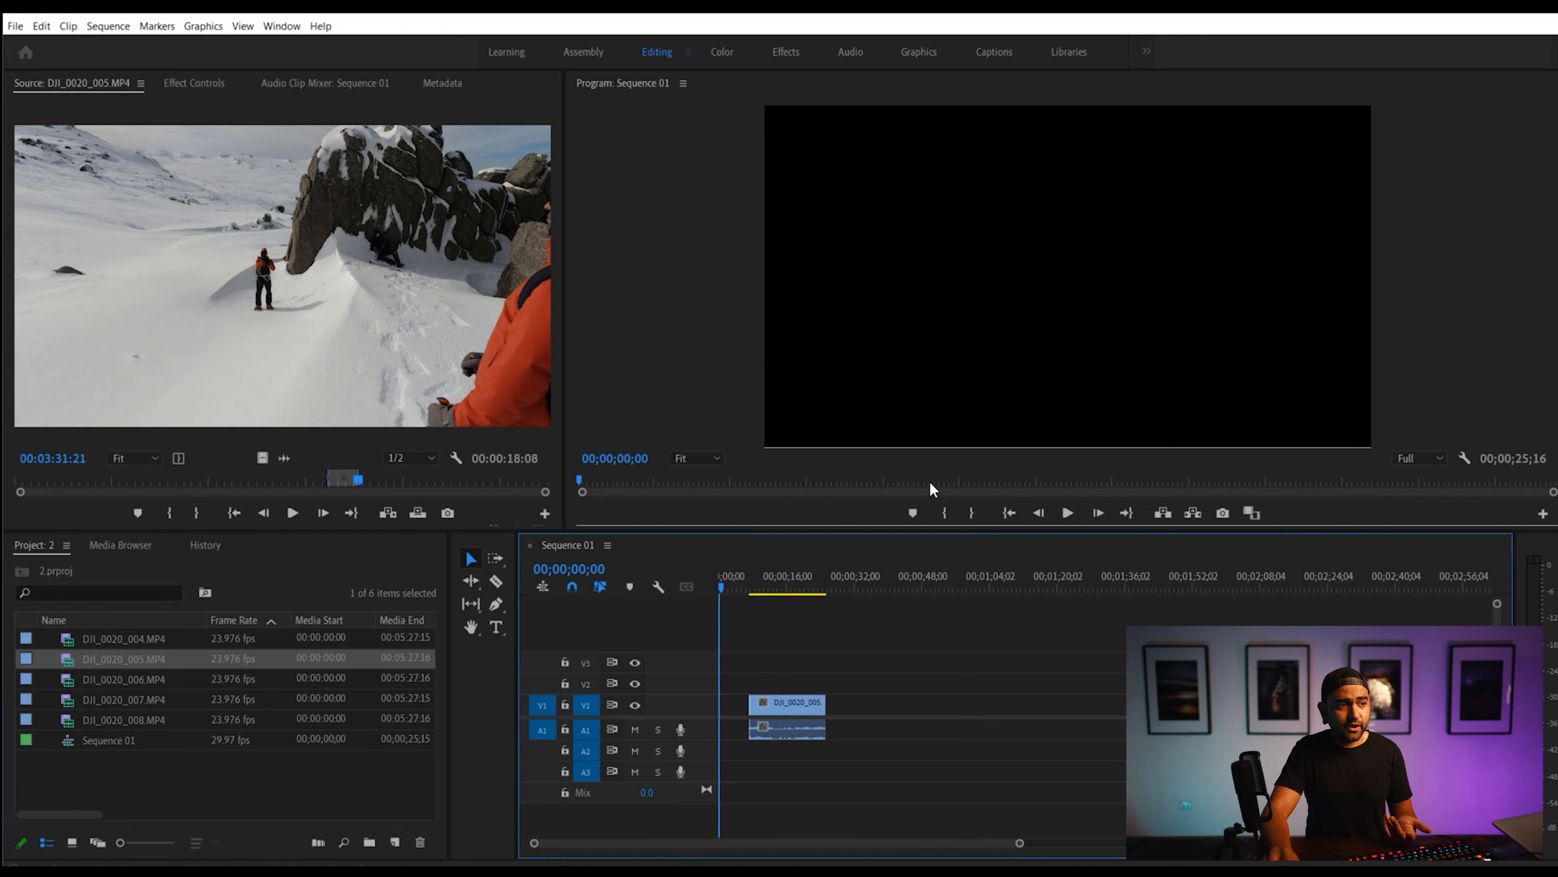
{"action": "left_click_drag", "start_coordinate": [748, 660], "coordinate": [847, 786]}
{"action": "key", "text": "Delete"}
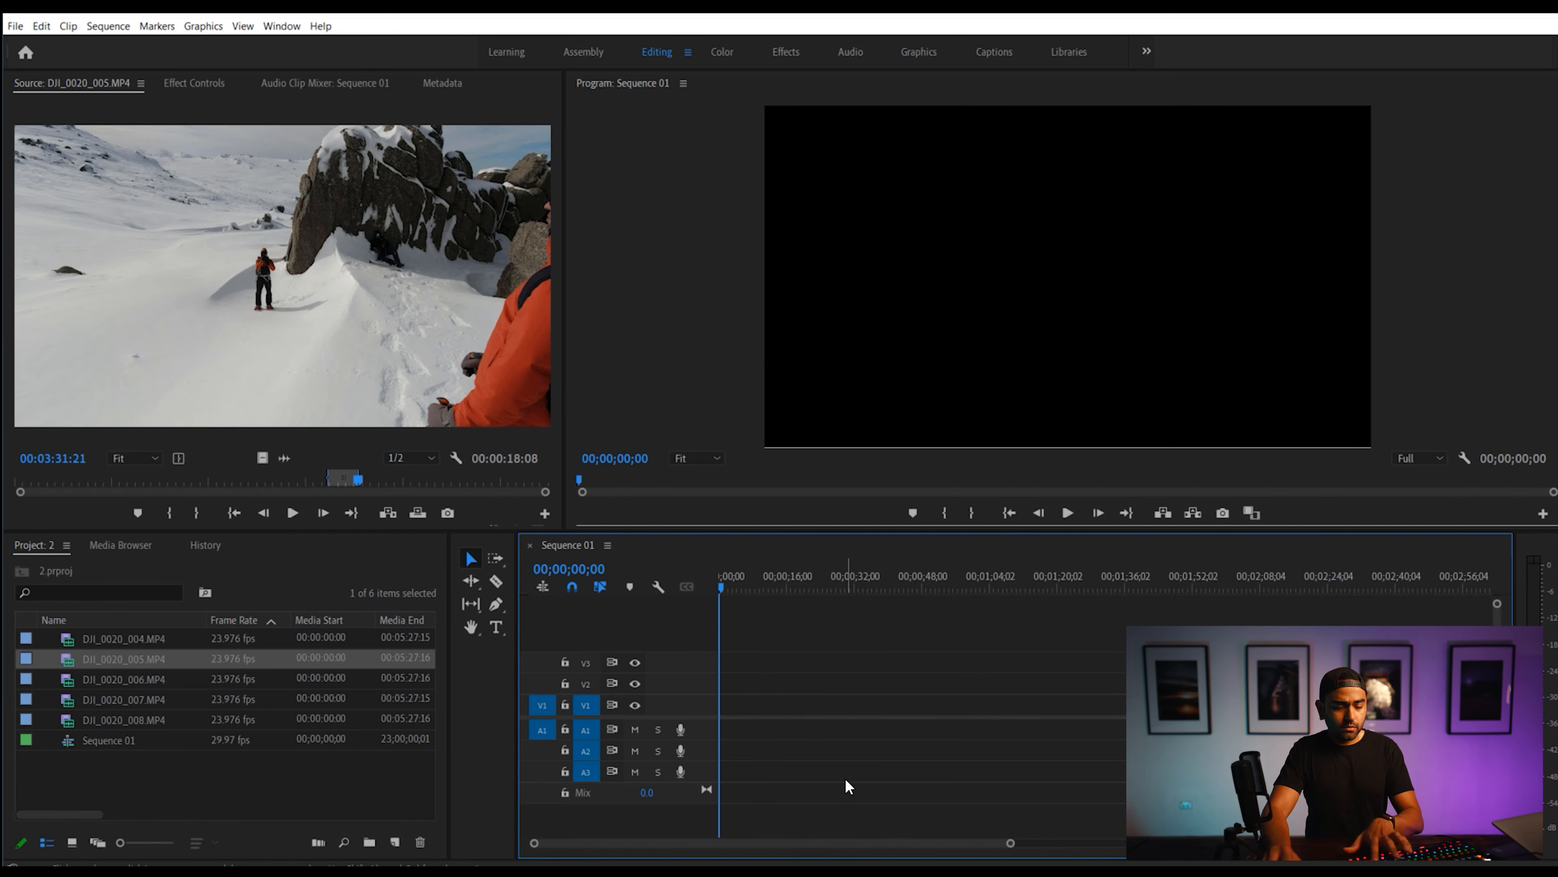
Place only the video of the marked DJI_0020_005.MP4 section on track V1
{"action": "left_click", "coordinate": [262, 460]}
{"action": "left_click_drag", "start_coordinate": [263, 460], "coordinate": [756, 715]}
{"action": "left_click", "coordinate": [945, 482]}
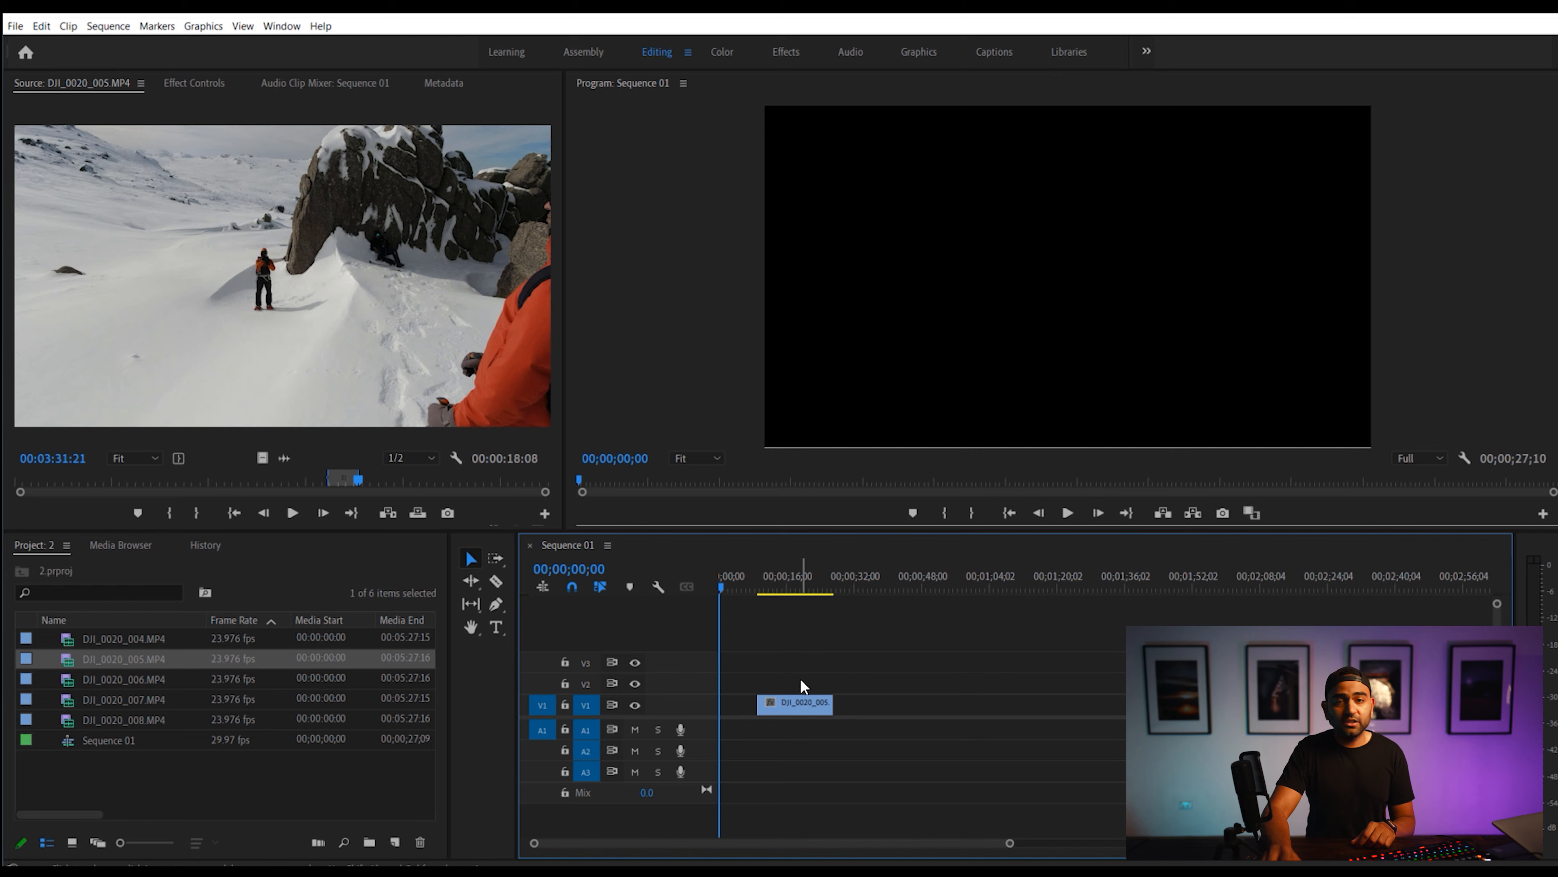
Undo the video-only placement and add the marked section with its audio to the sequence at 00;00;15;18
{"action": "left_click", "coordinate": [785, 584]}
{"action": "key", "text": "ctrl+z"}
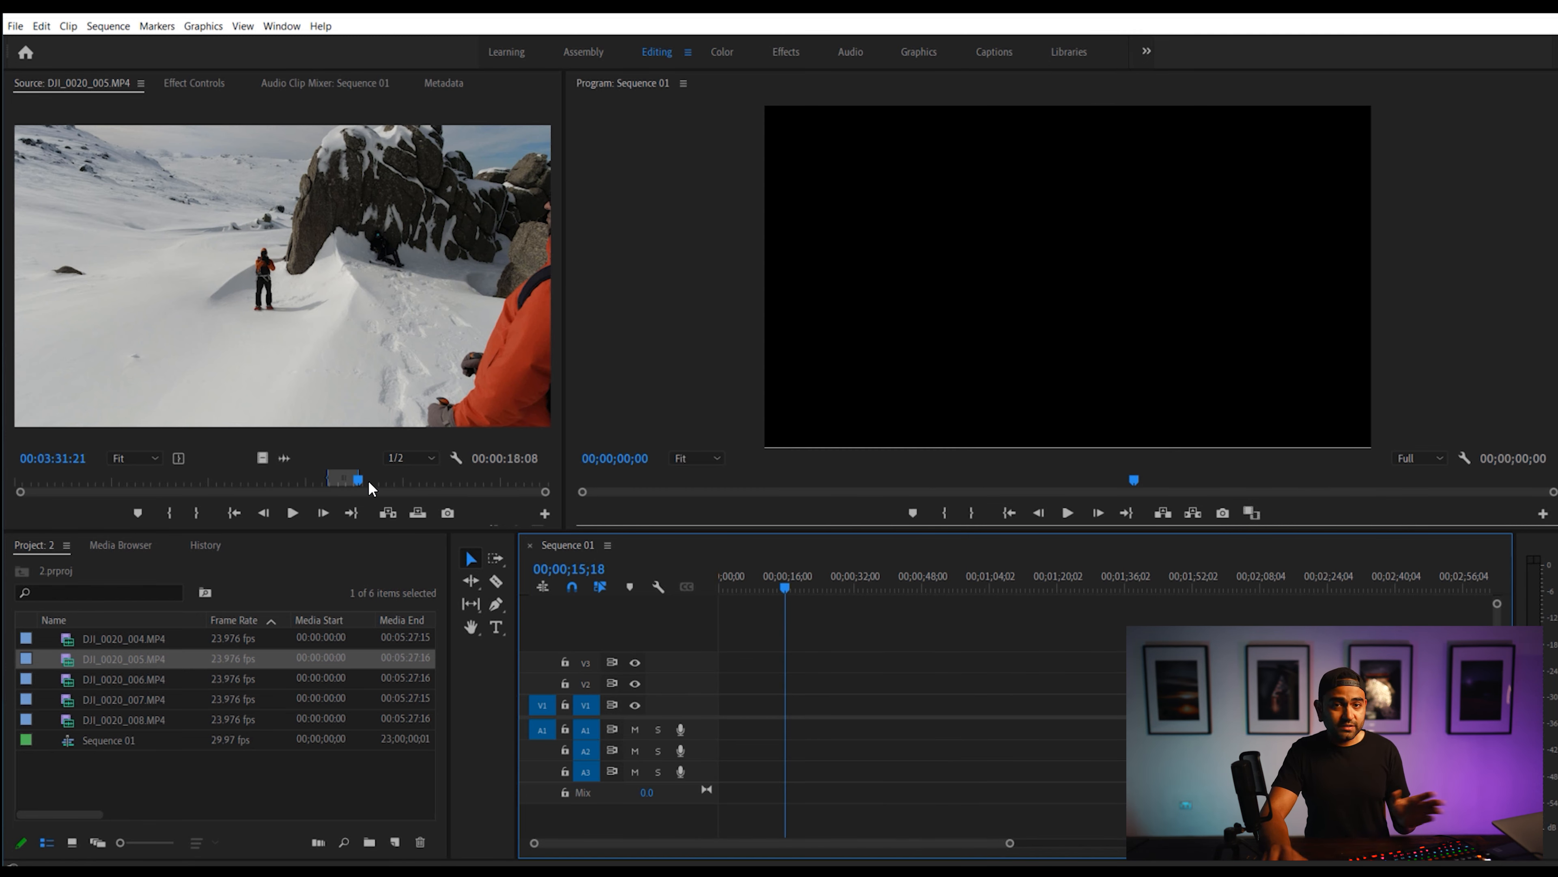
{"action": "key", "text": "period"}
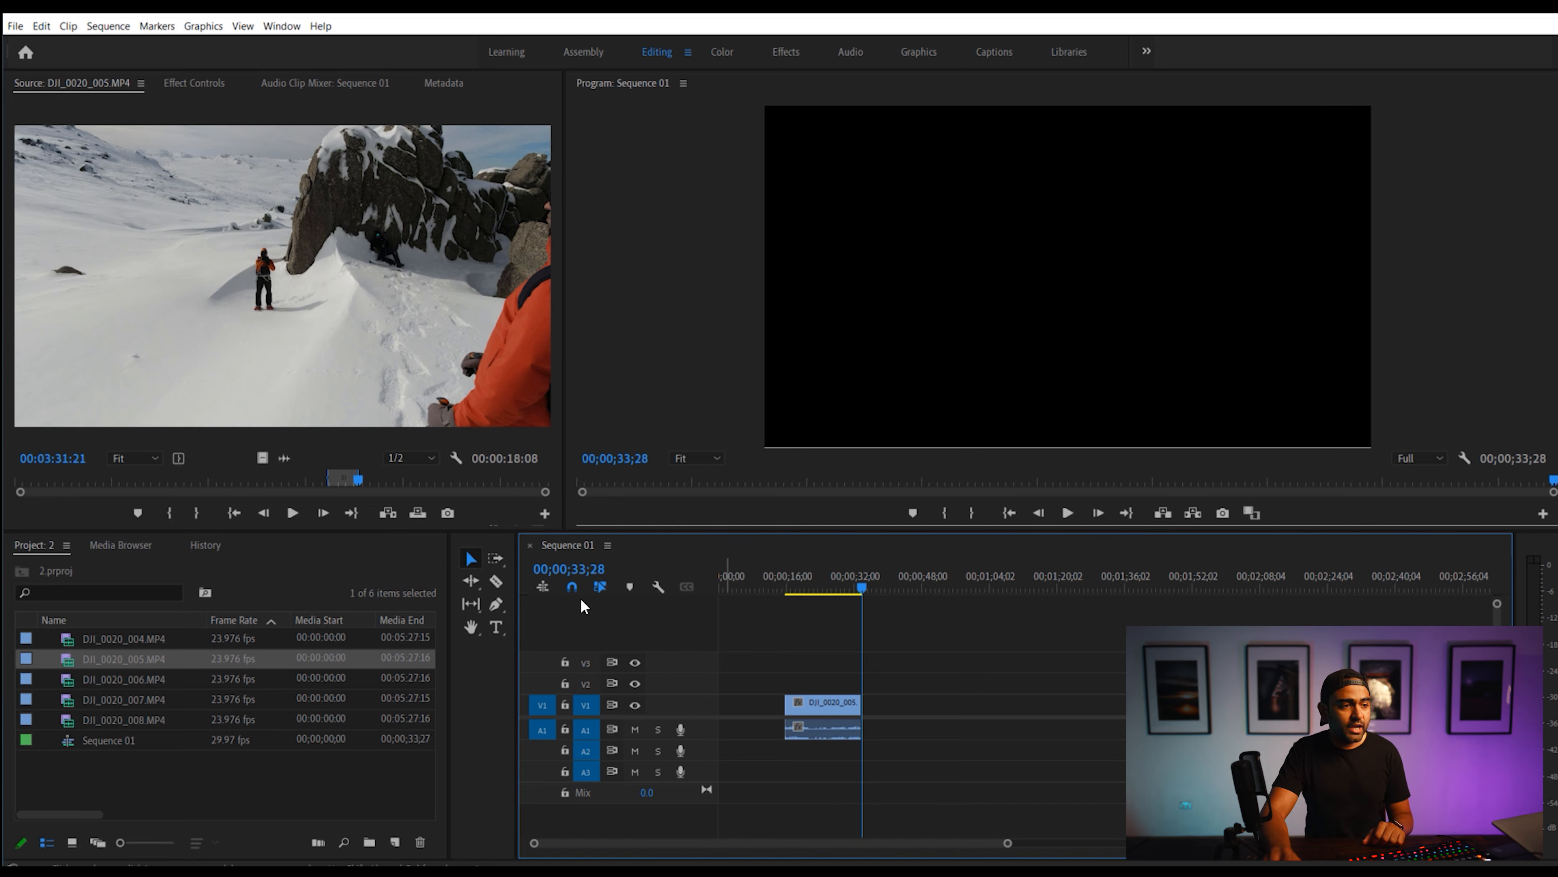
Mark DJI_0020_006.MP4 from 00:01:46:11 to 00:02:15:04 and add that section to the sequence directly after the first clip
{"action": "double_click", "coordinate": [71, 682]}
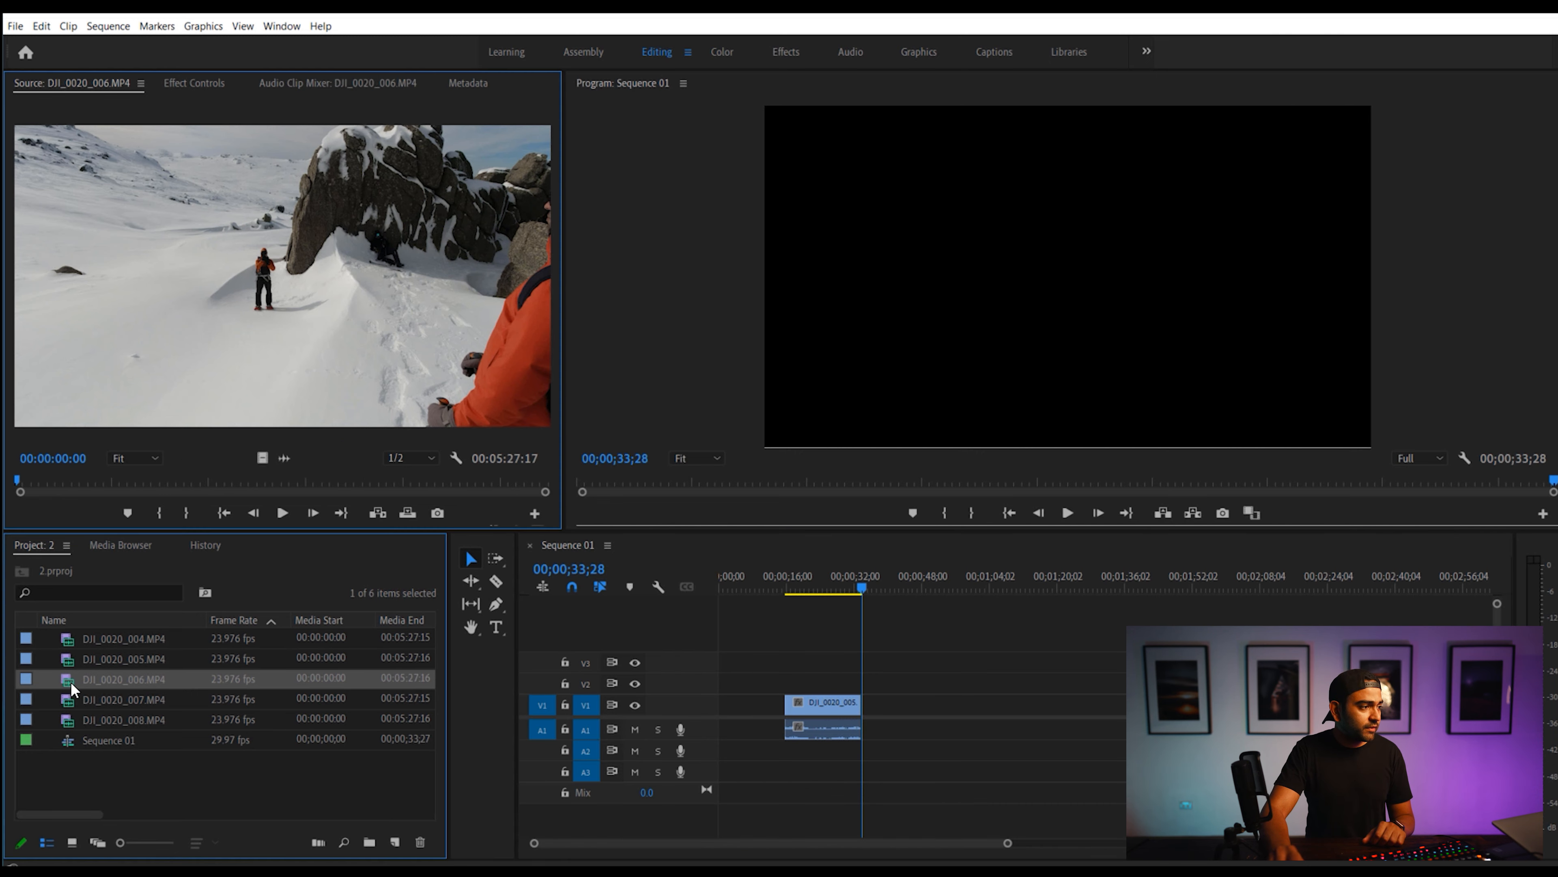
{"action": "left_click", "coordinate": [188, 483]}
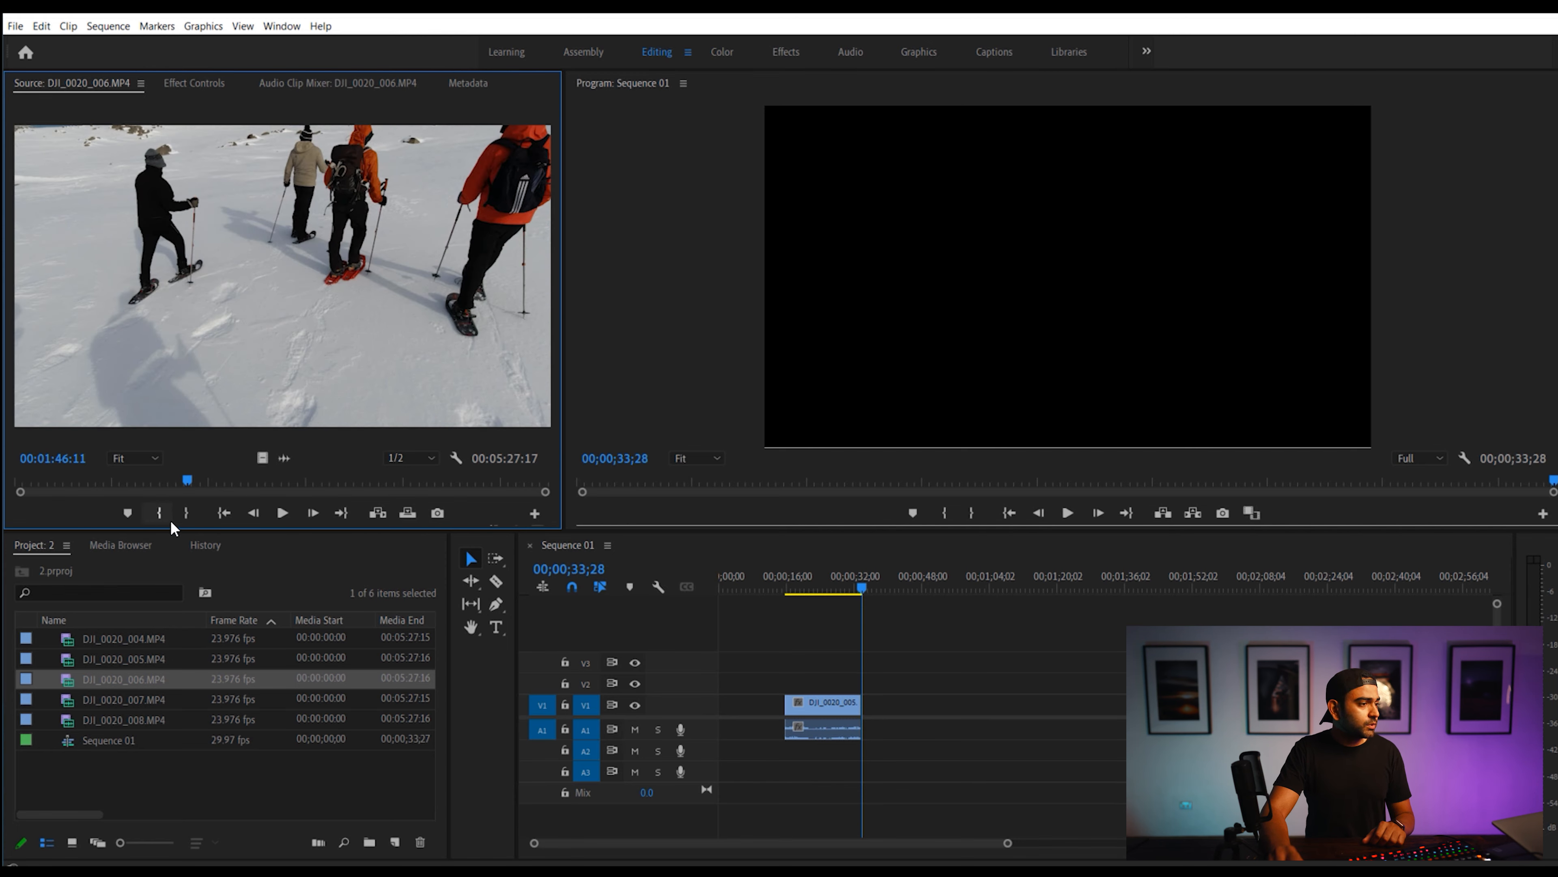
{"action": "left_click", "coordinate": [171, 519]}
{"action": "left_click", "coordinate": [232, 476]}
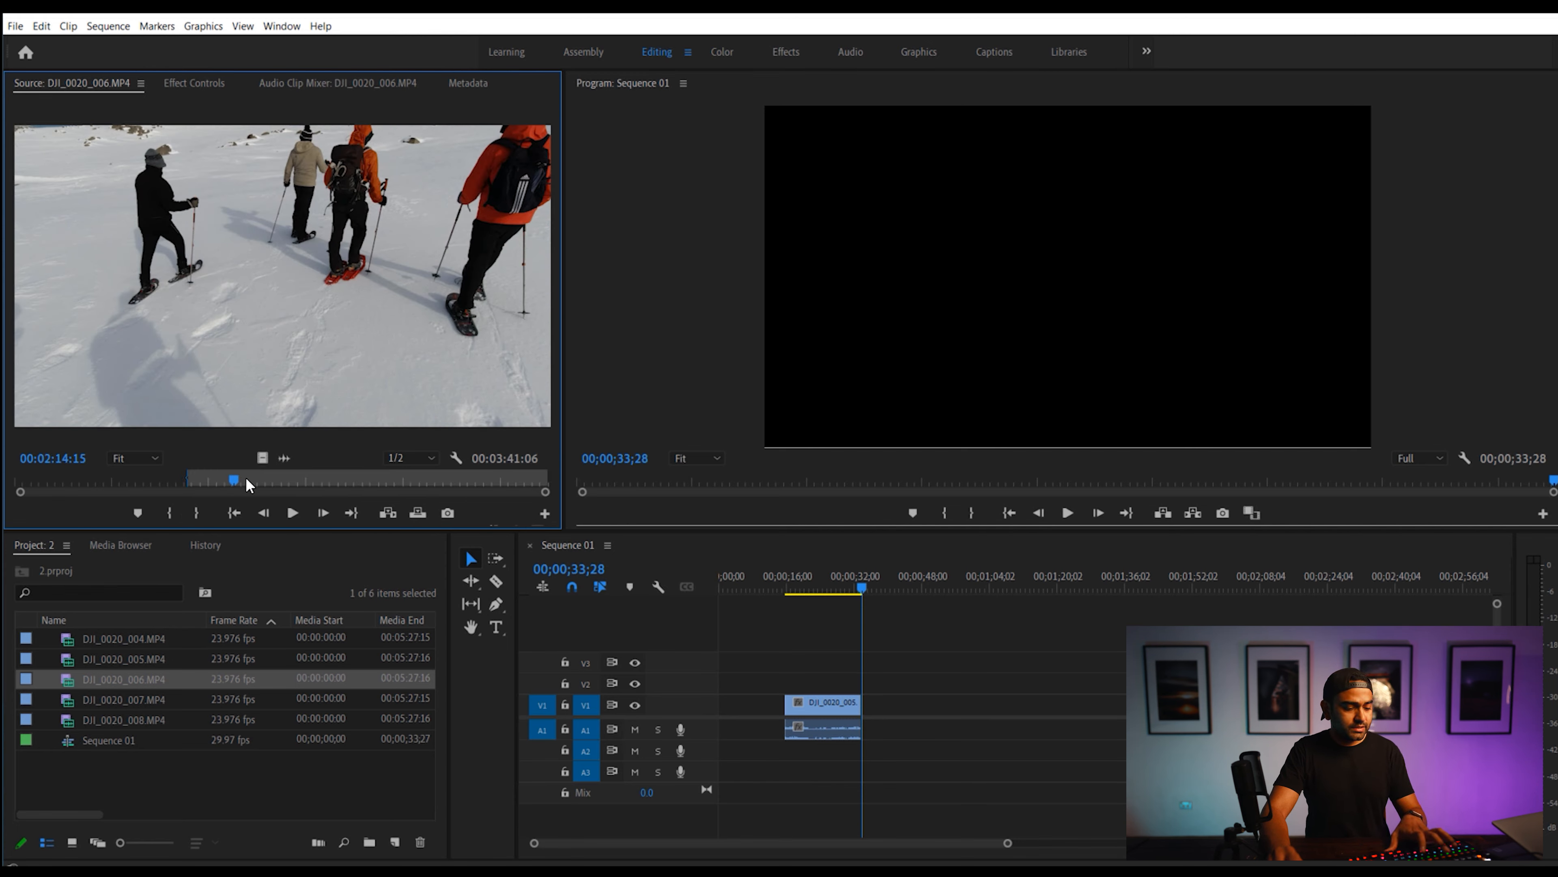
{"action": "key", "text": "o"}
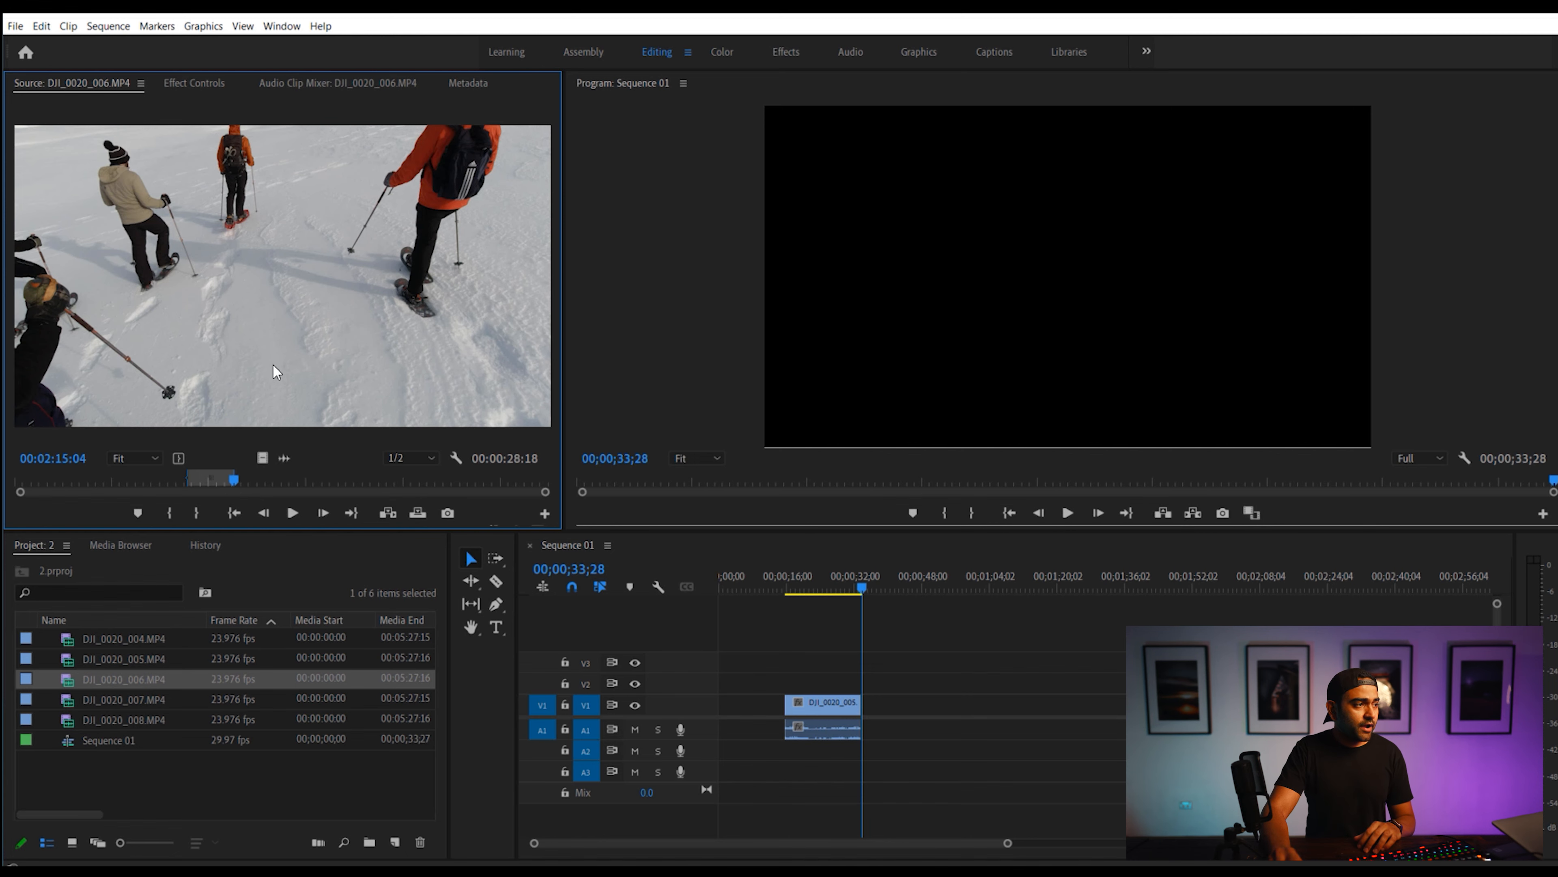
{"action": "left_click_drag", "start_coordinate": [272, 364], "coordinate": [248, 454]}
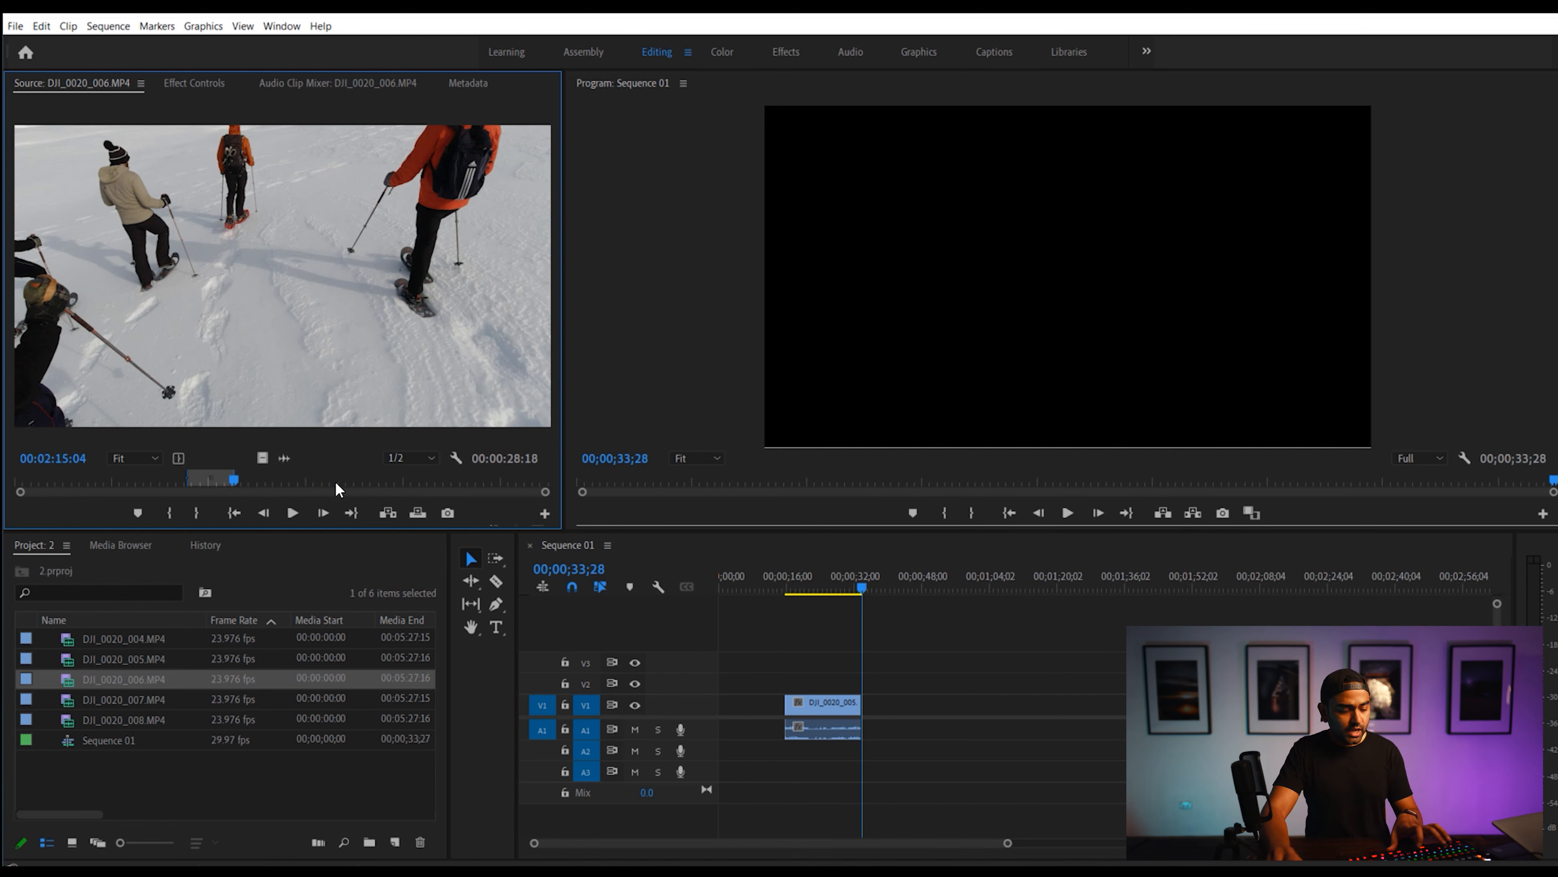
{"action": "key", "text": "."}
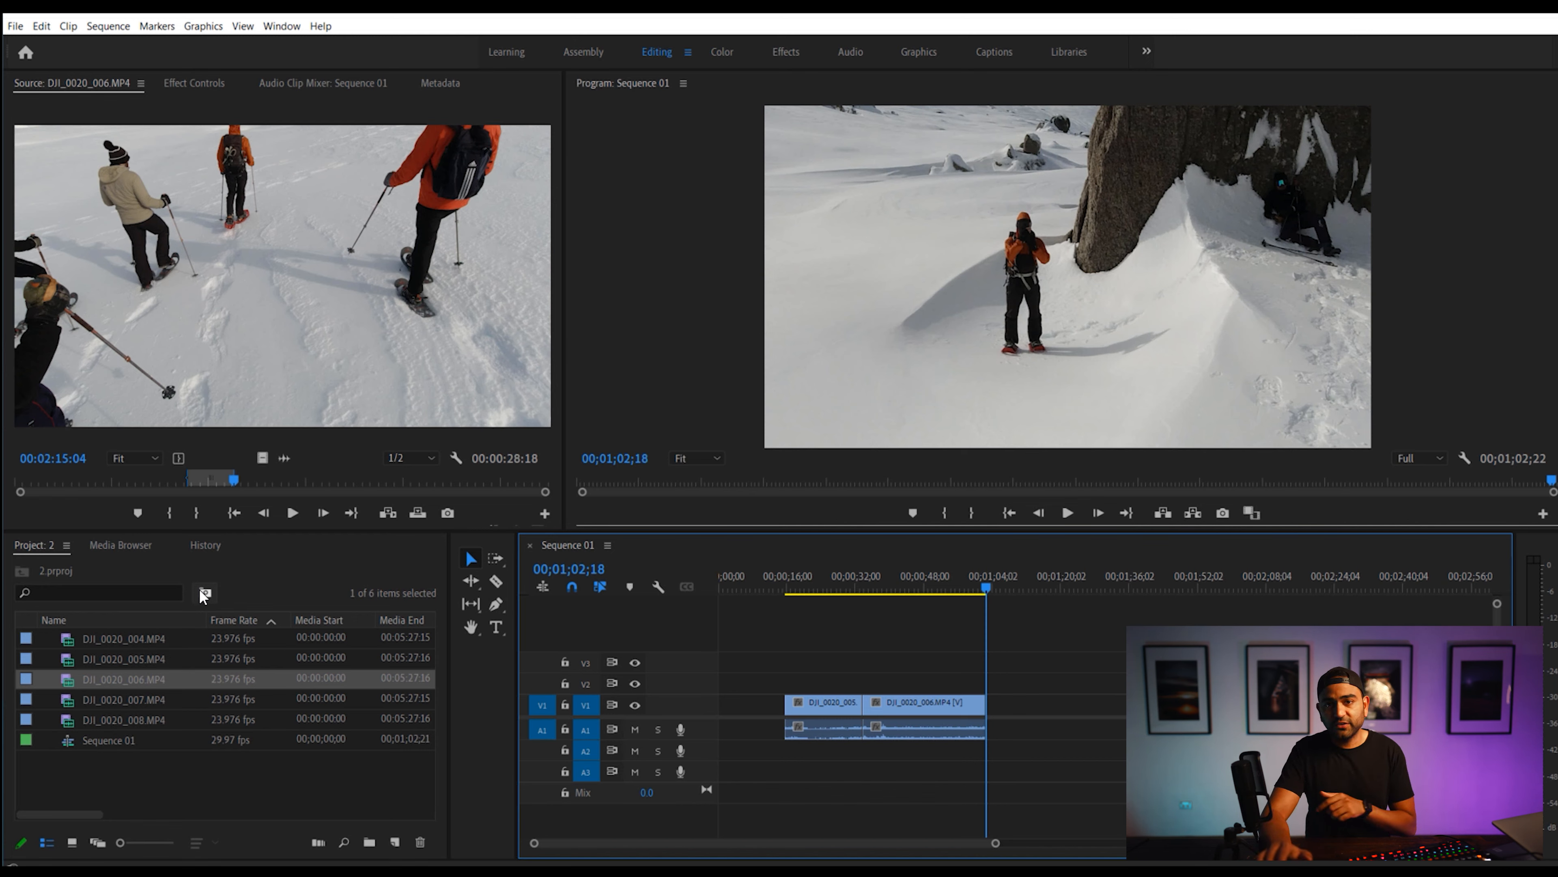
Play back part of the first clip in the sequence from 00;00;25;03 at full playback resolution
{"action": "left_click", "coordinate": [985, 588]}
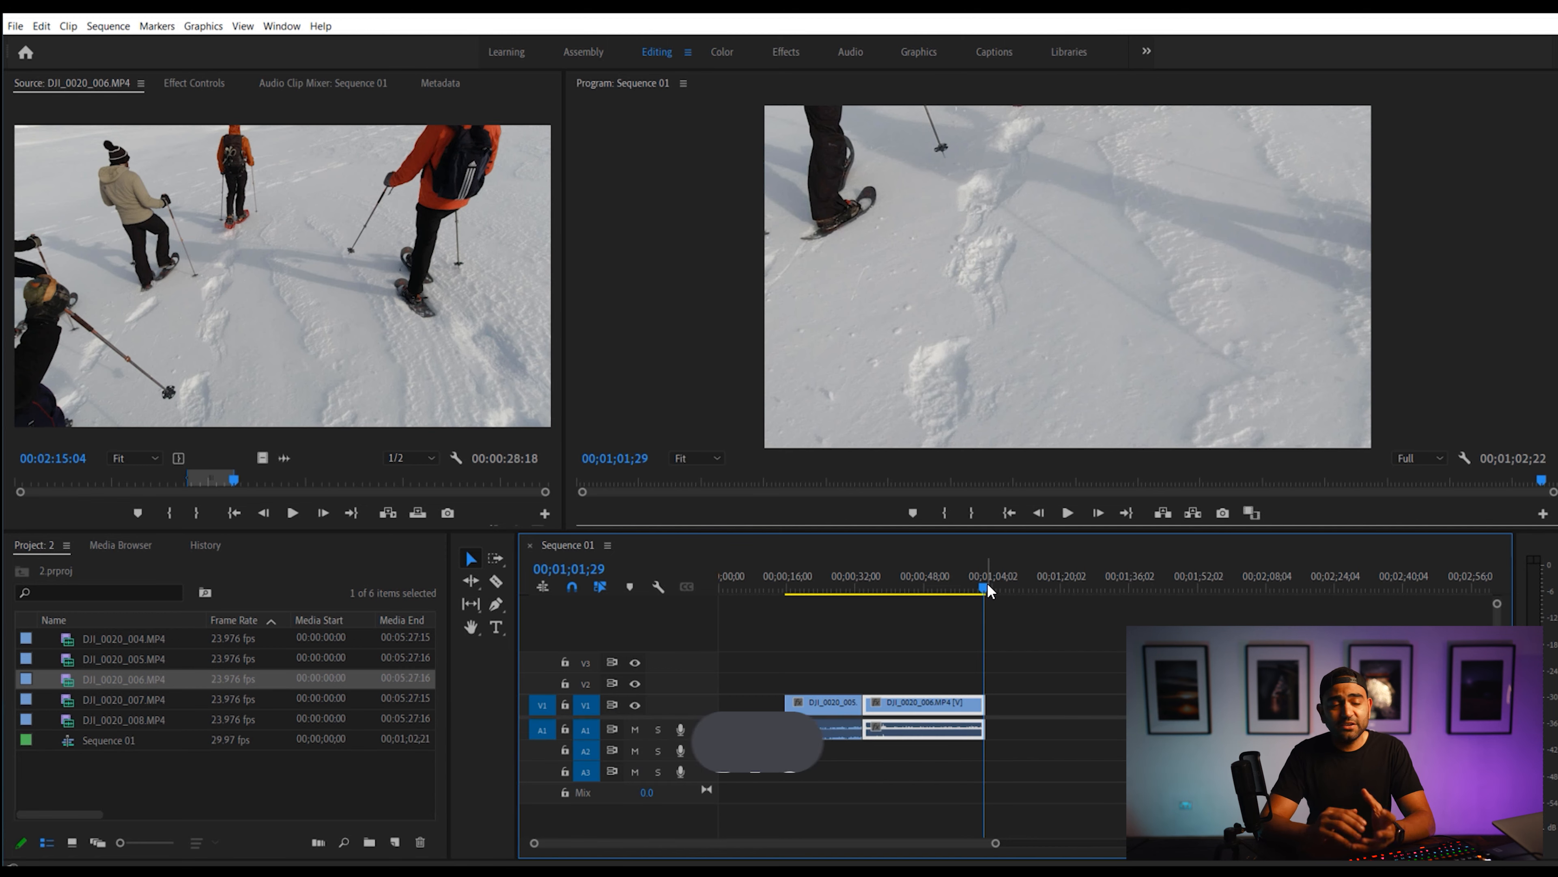
{"action": "left_click", "coordinate": [825, 586]}
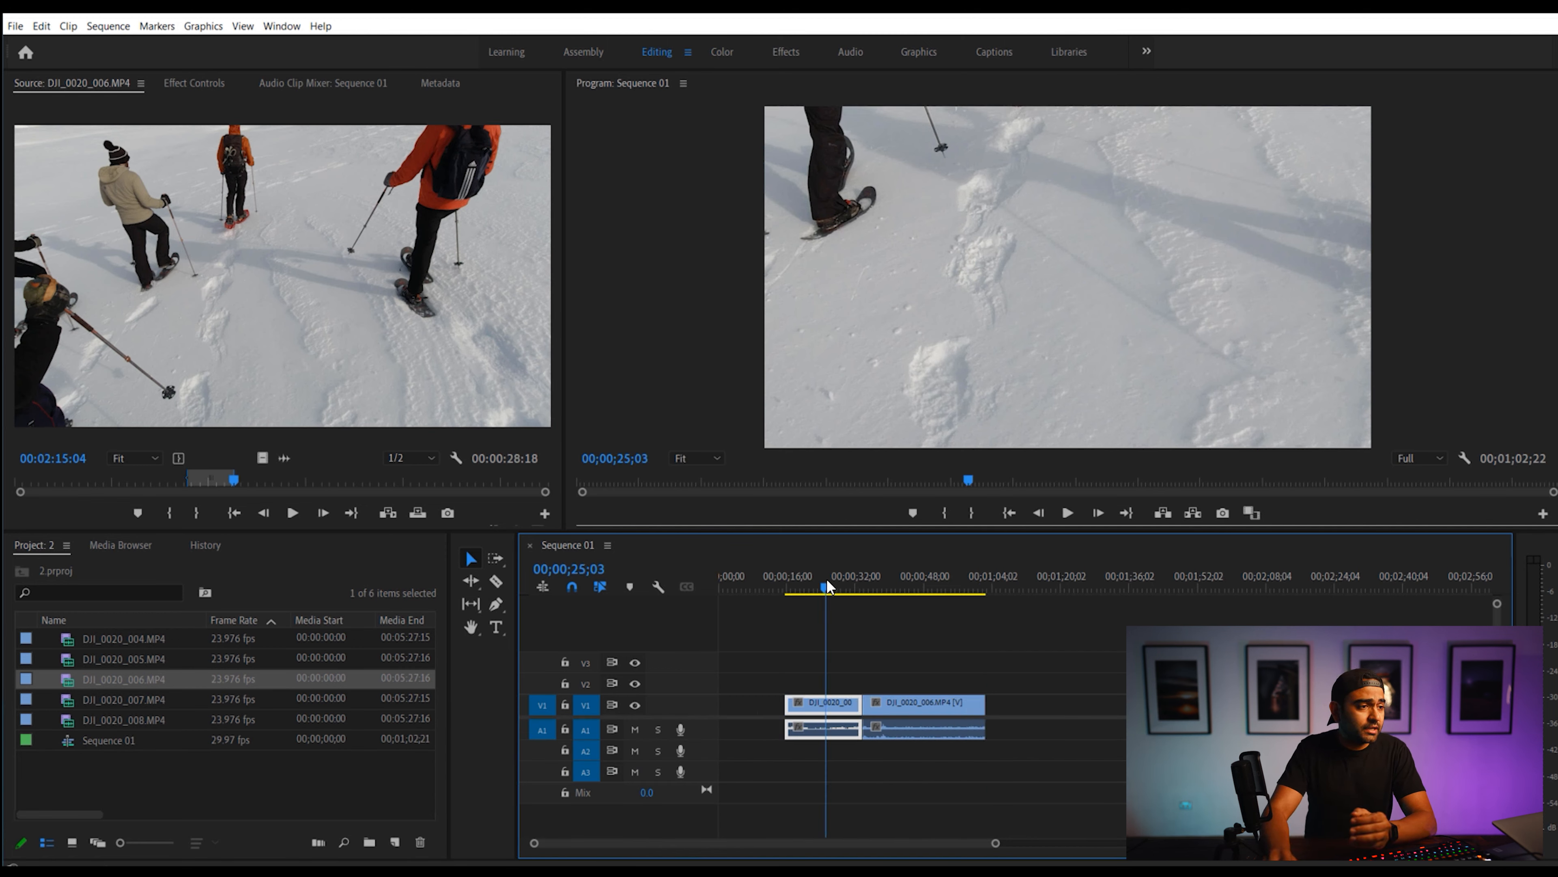
{"action": "left_click", "coordinate": [1067, 514]}
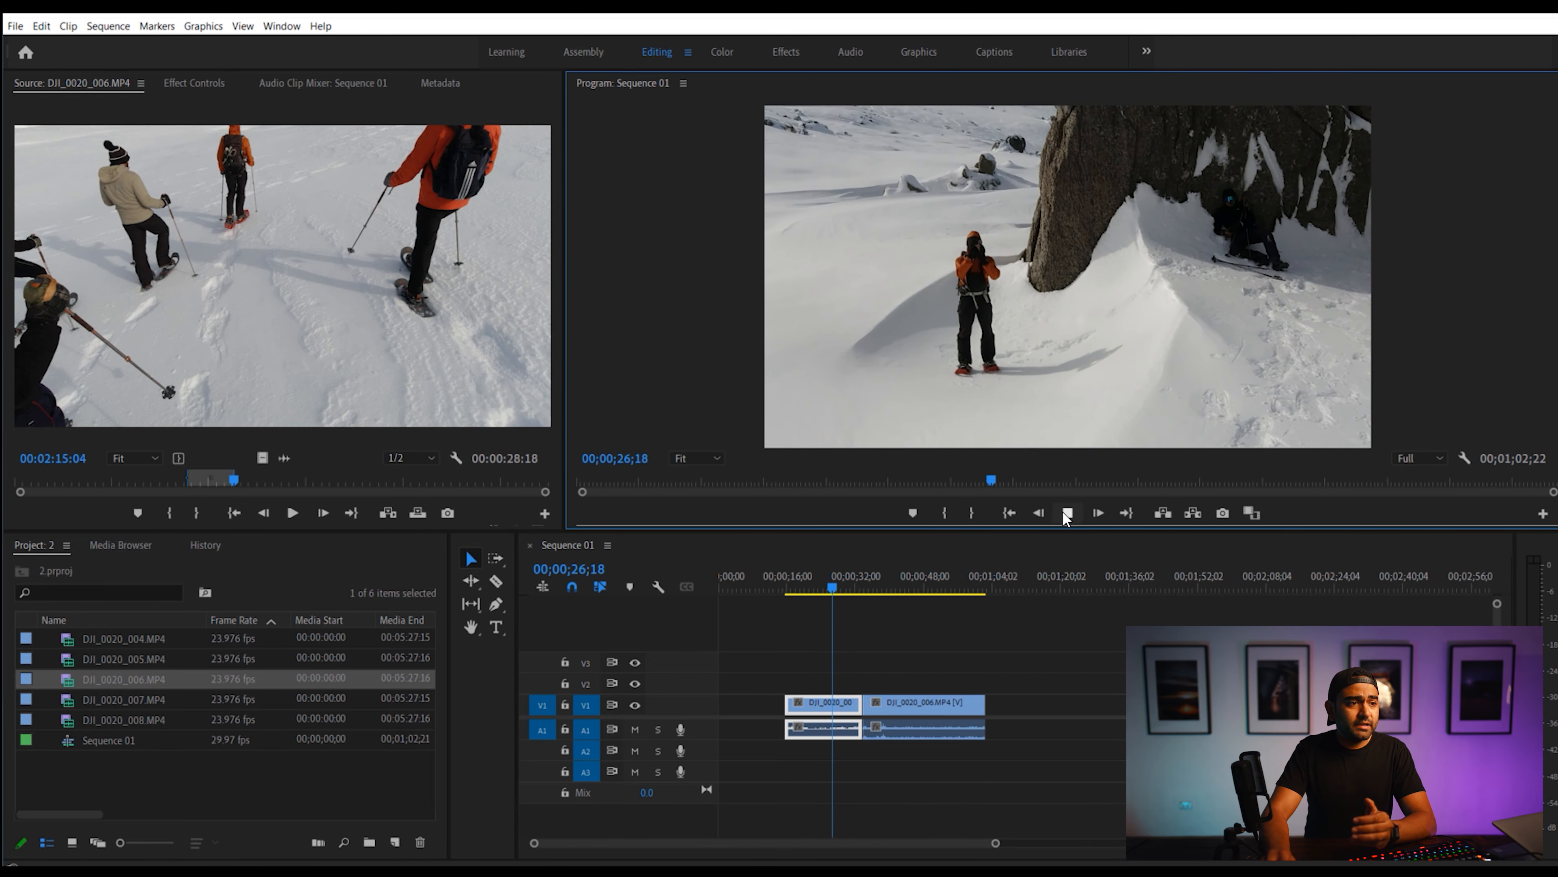
{"action": "key", "text": "space"}
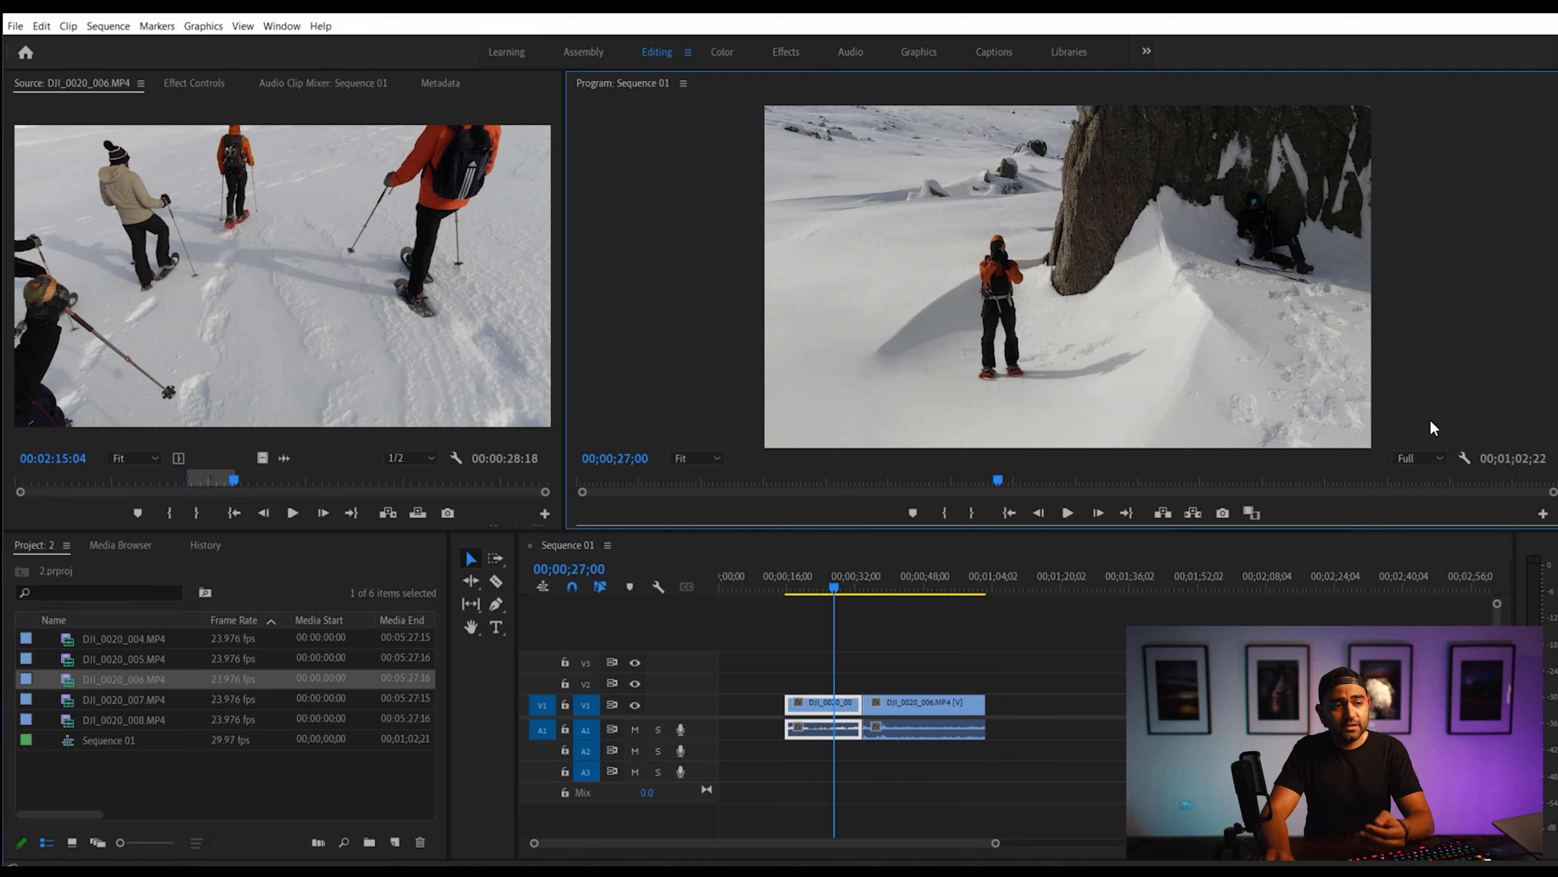
Test sequence playback at 1/2 resolution and set the Program Monitor's playback resolution to 1/4
{"action": "left_click", "coordinate": [1434, 460]}
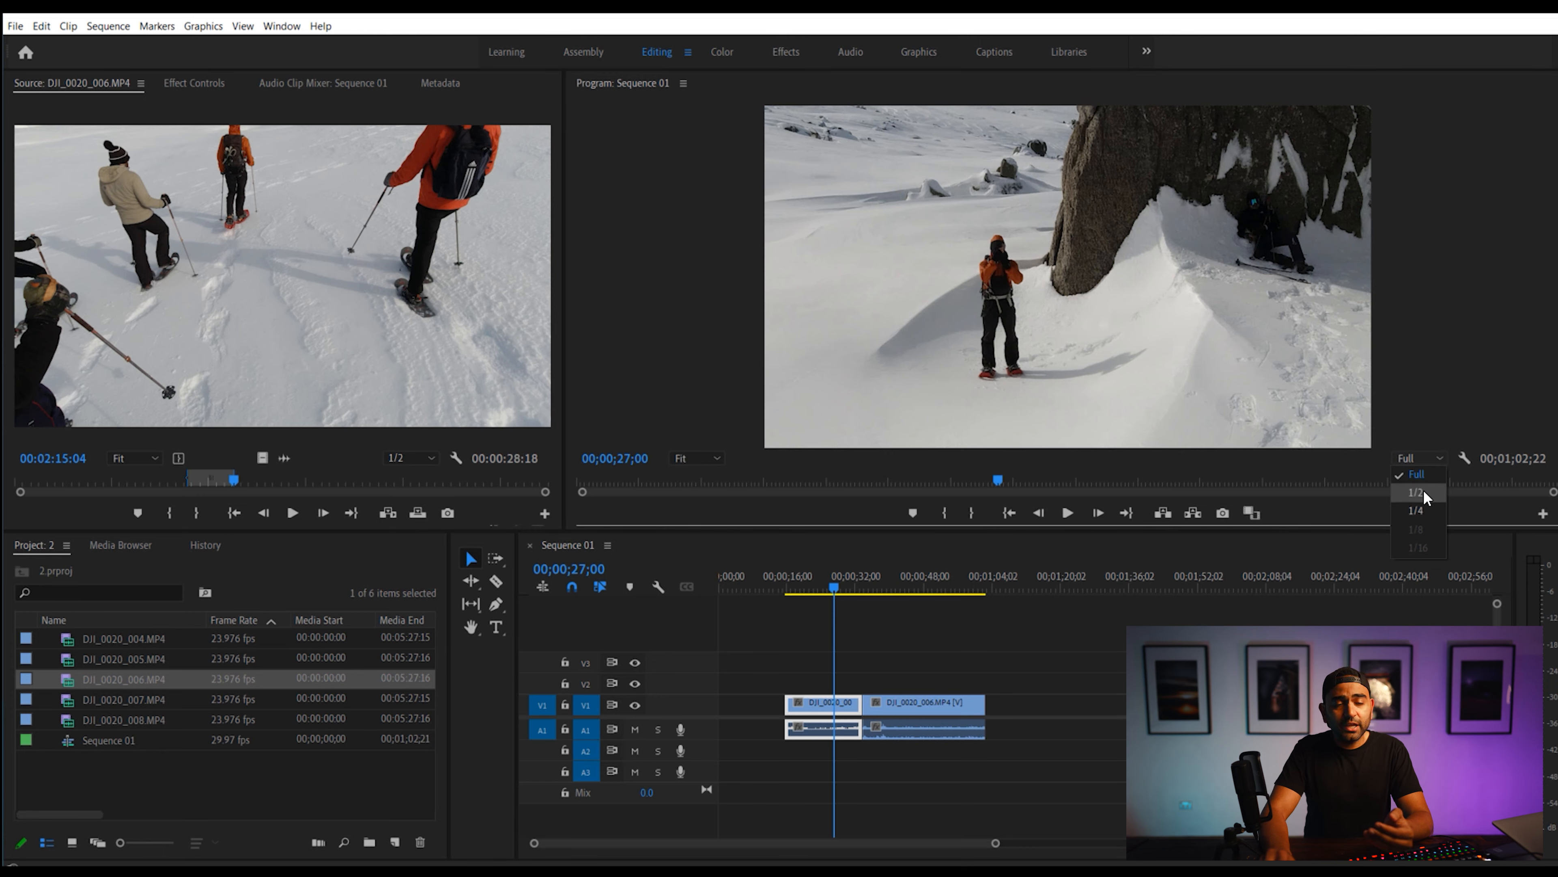
{"action": "left_click", "coordinate": [1415, 492]}
{"action": "left_click", "coordinate": [1068, 512]}
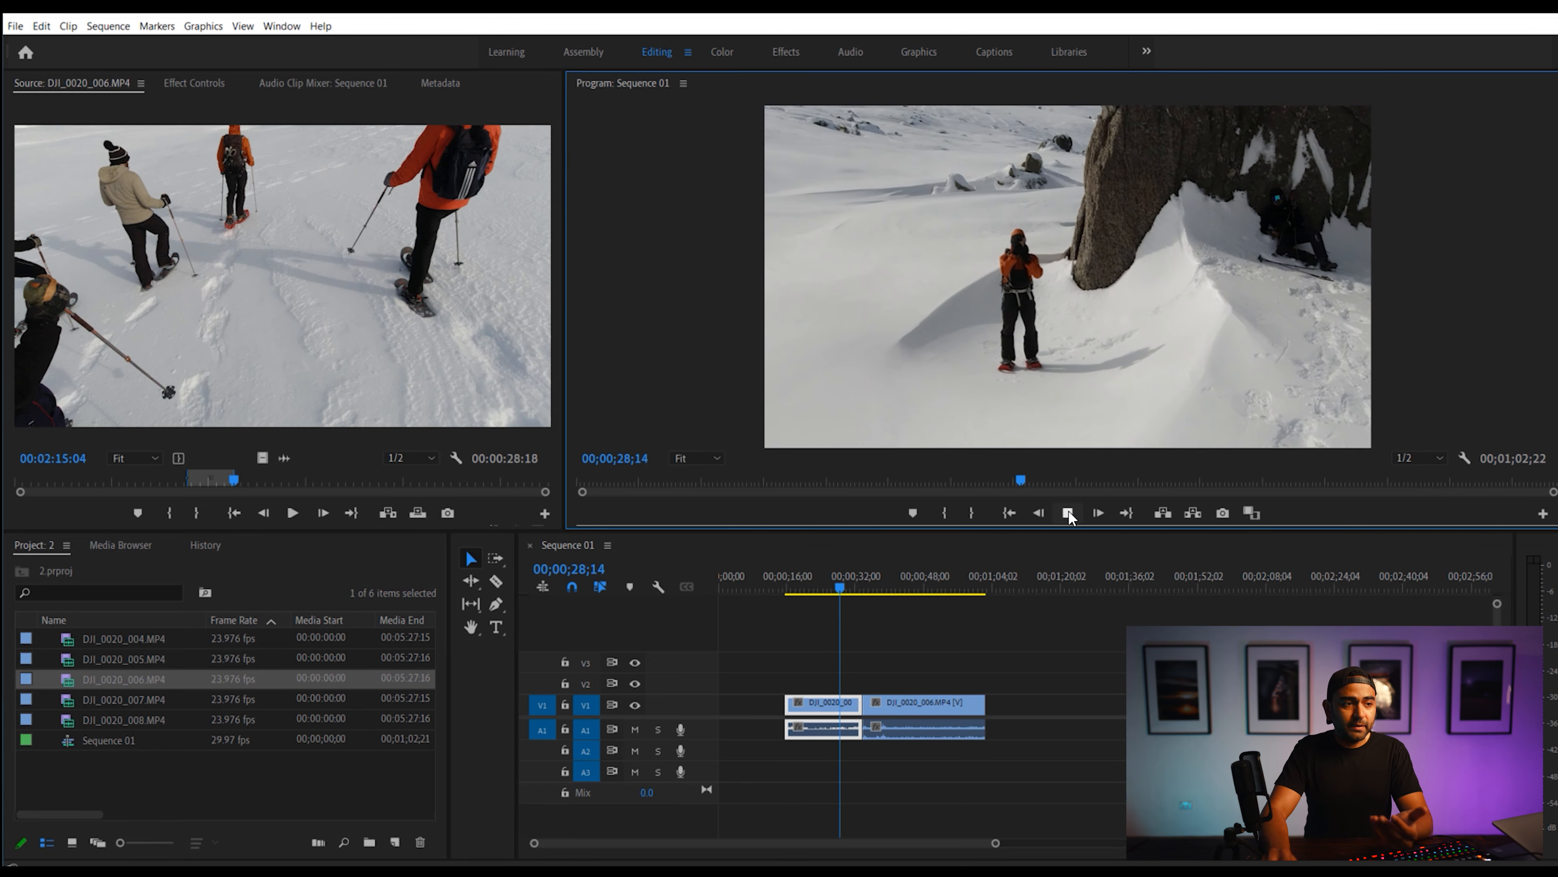
{"action": "left_click", "coordinate": [1068, 513]}
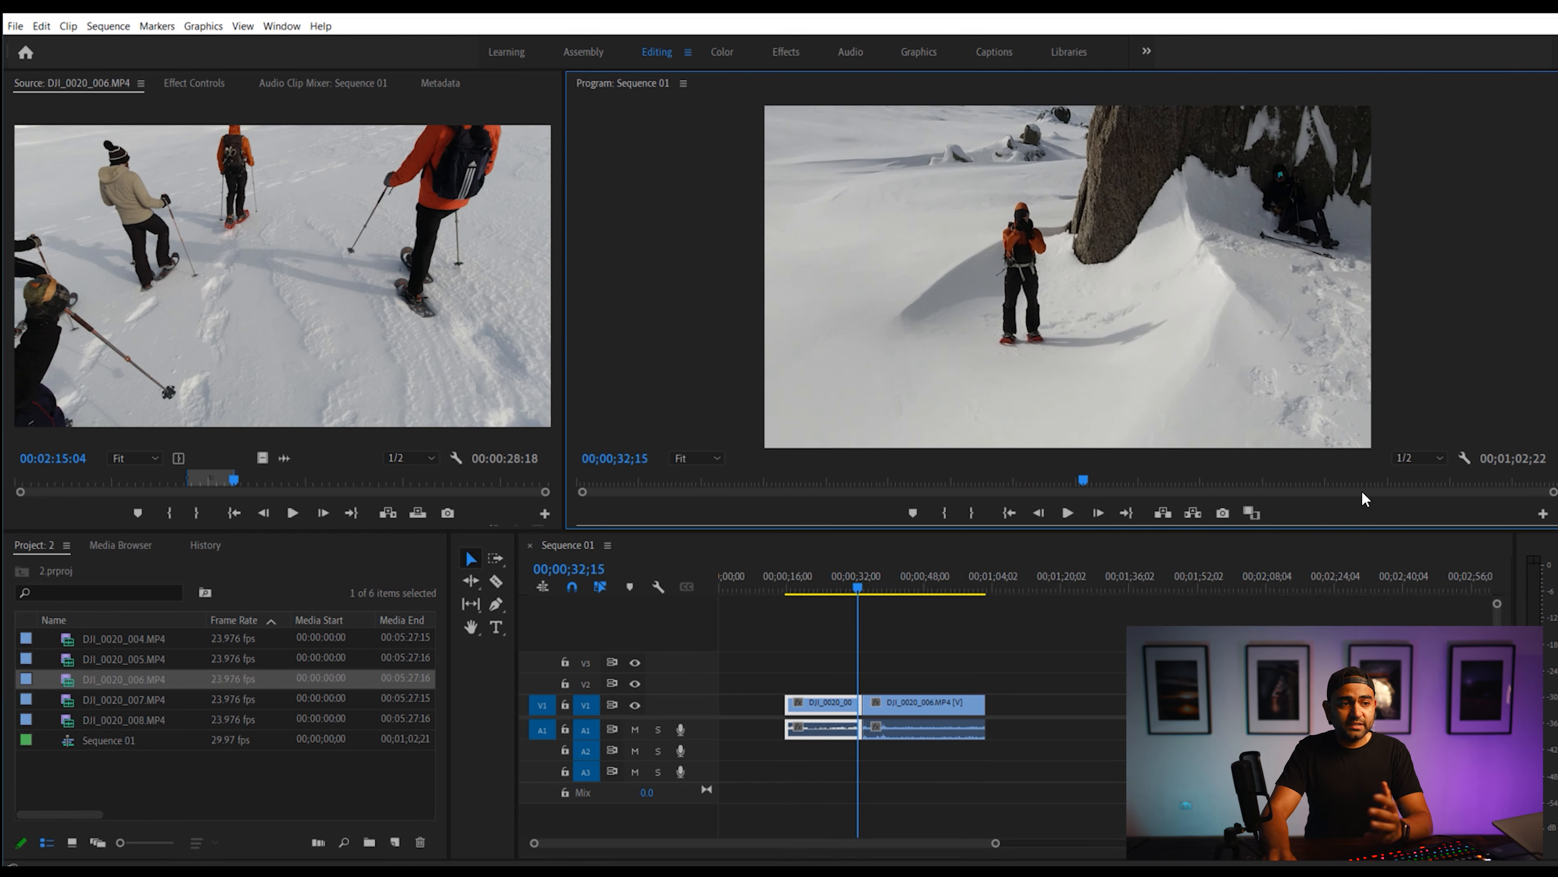
{"action": "left_click", "coordinate": [1425, 459]}
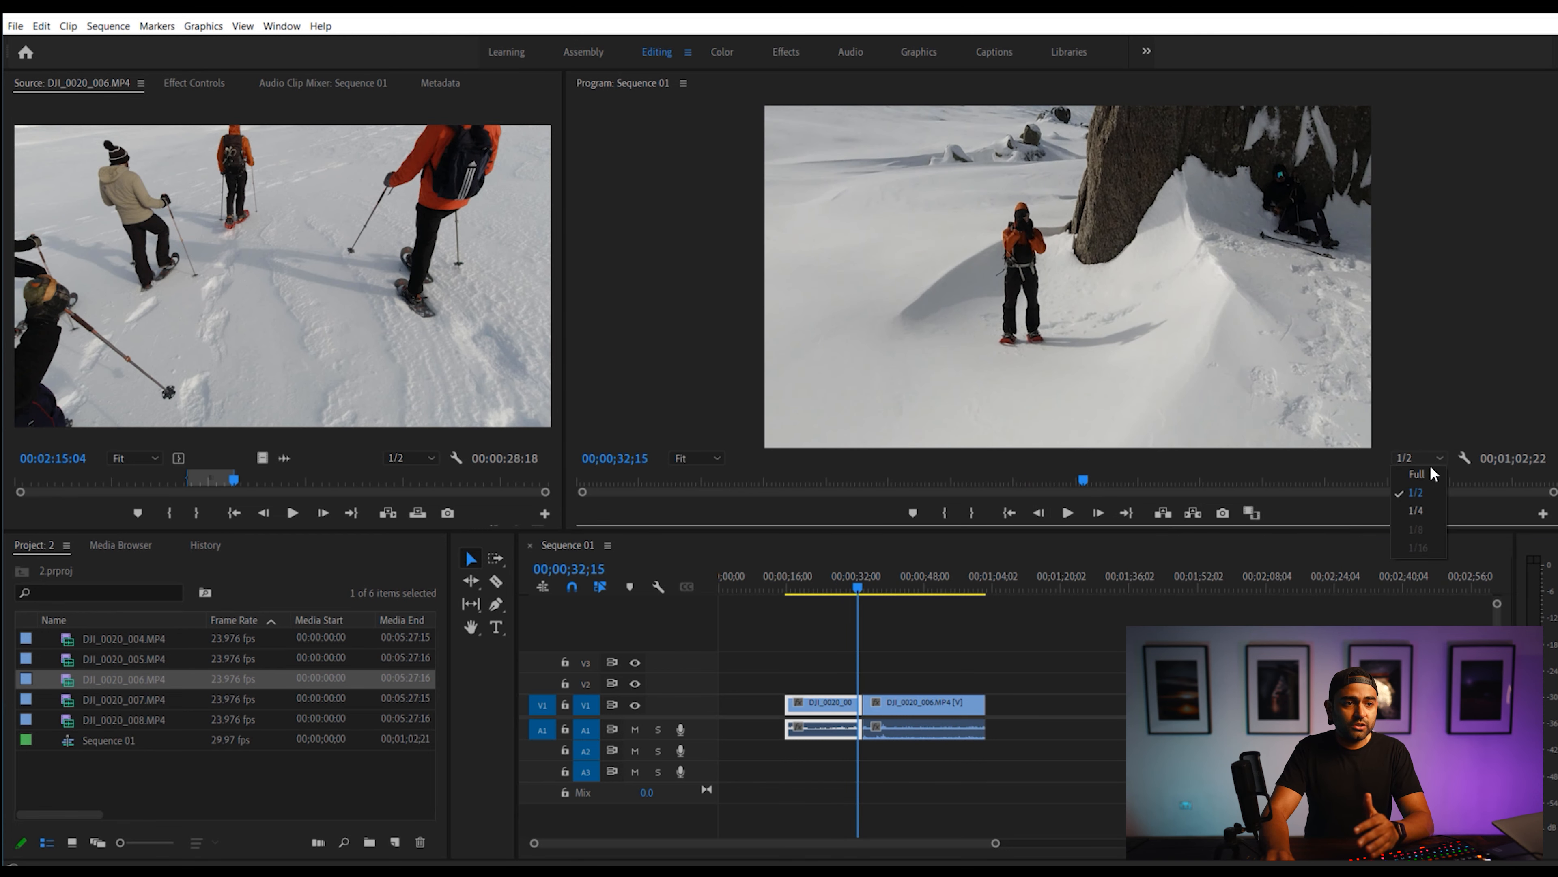
{"action": "left_click", "coordinate": [1418, 512]}
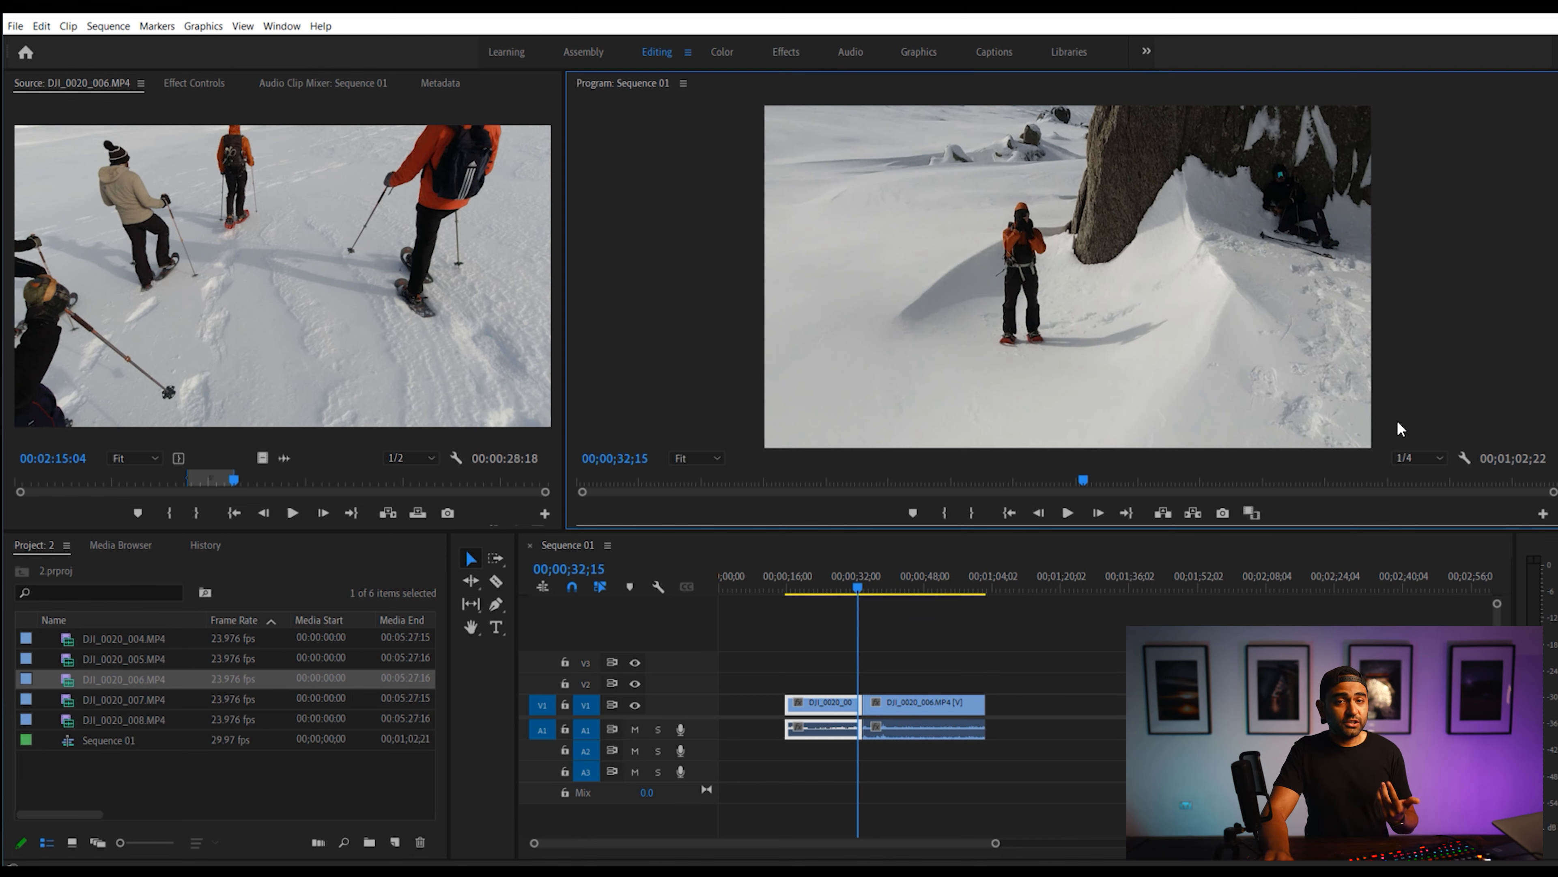
Try removing the opening of the first clip by splitting it at 00;00;17;29 and deleting the short piece, and undo both edits
{"action": "left_click_drag", "start_coordinate": [995, 843], "coordinate": [813, 843]}
{"action": "left_click", "coordinate": [888, 590]}
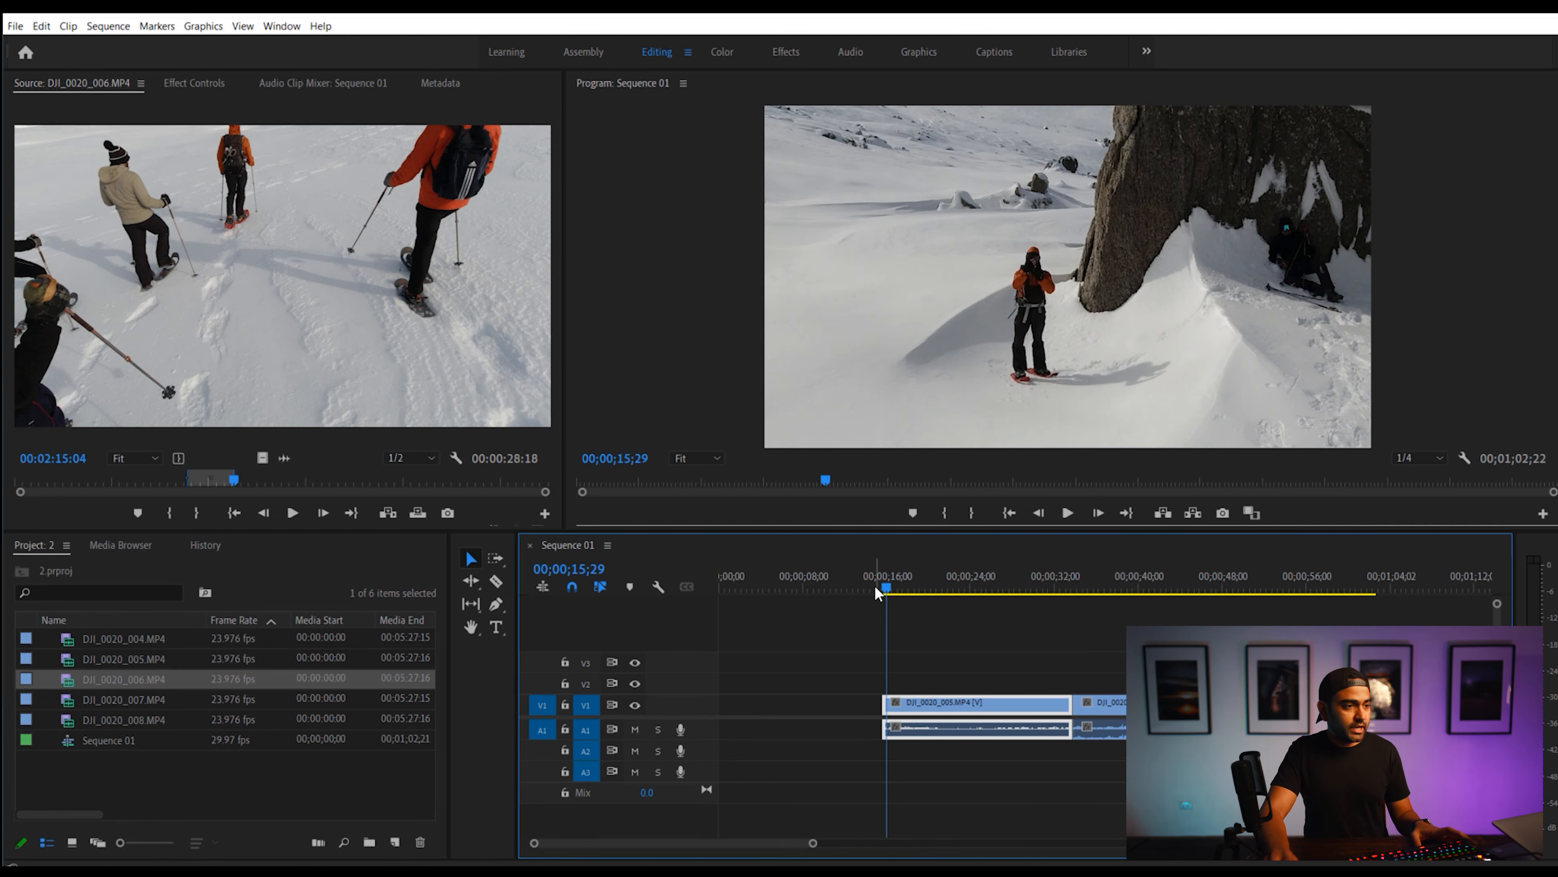
{"action": "left_click_drag", "start_coordinate": [889, 592], "coordinate": [907, 593]}
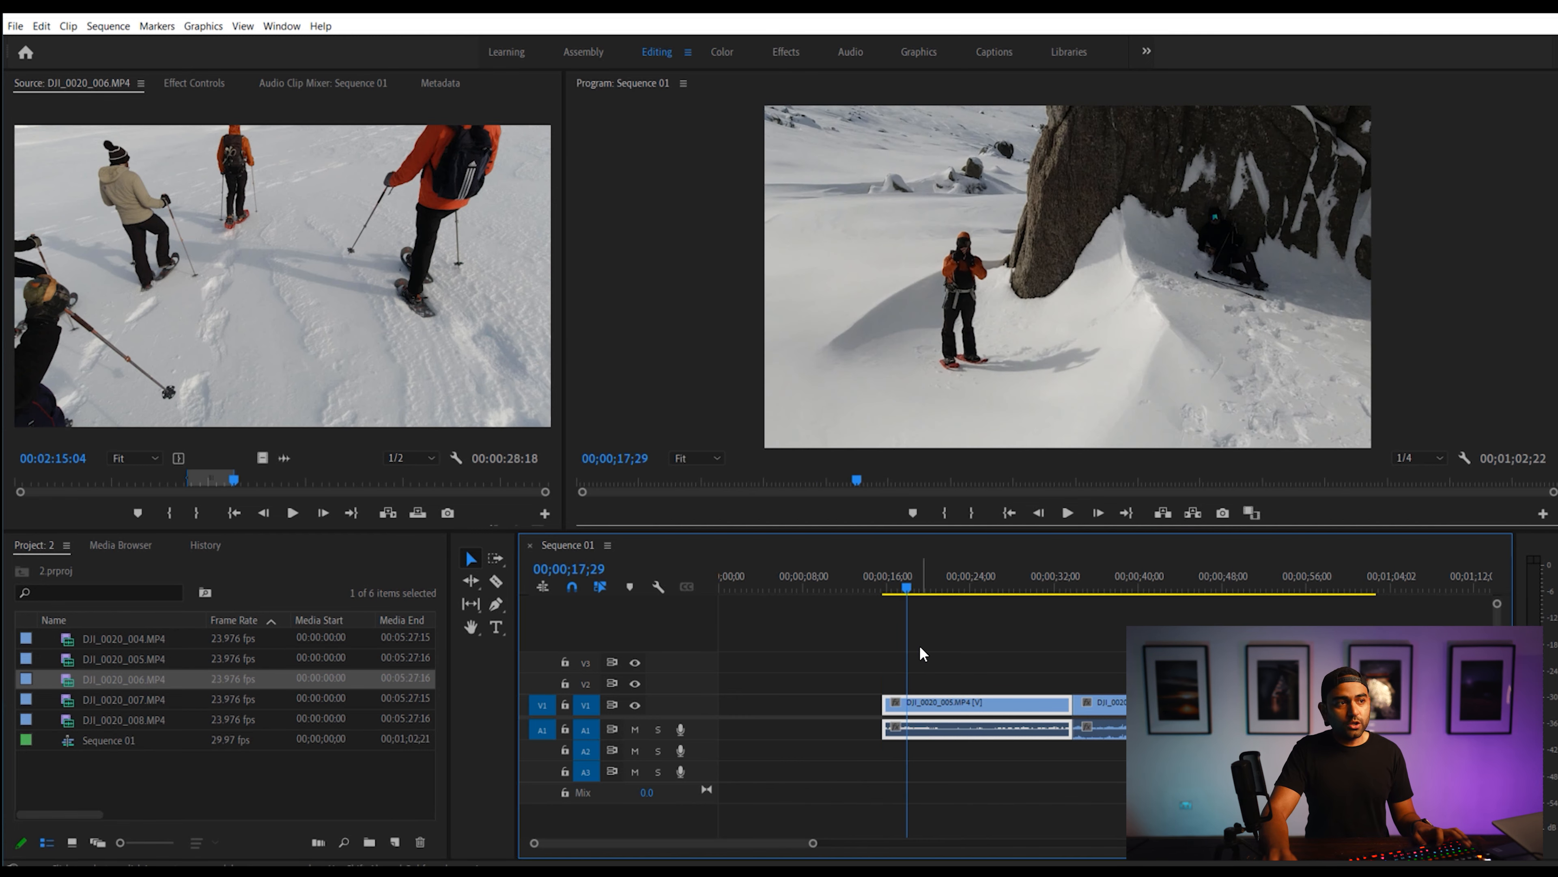
{"action": "key", "text": "c"}
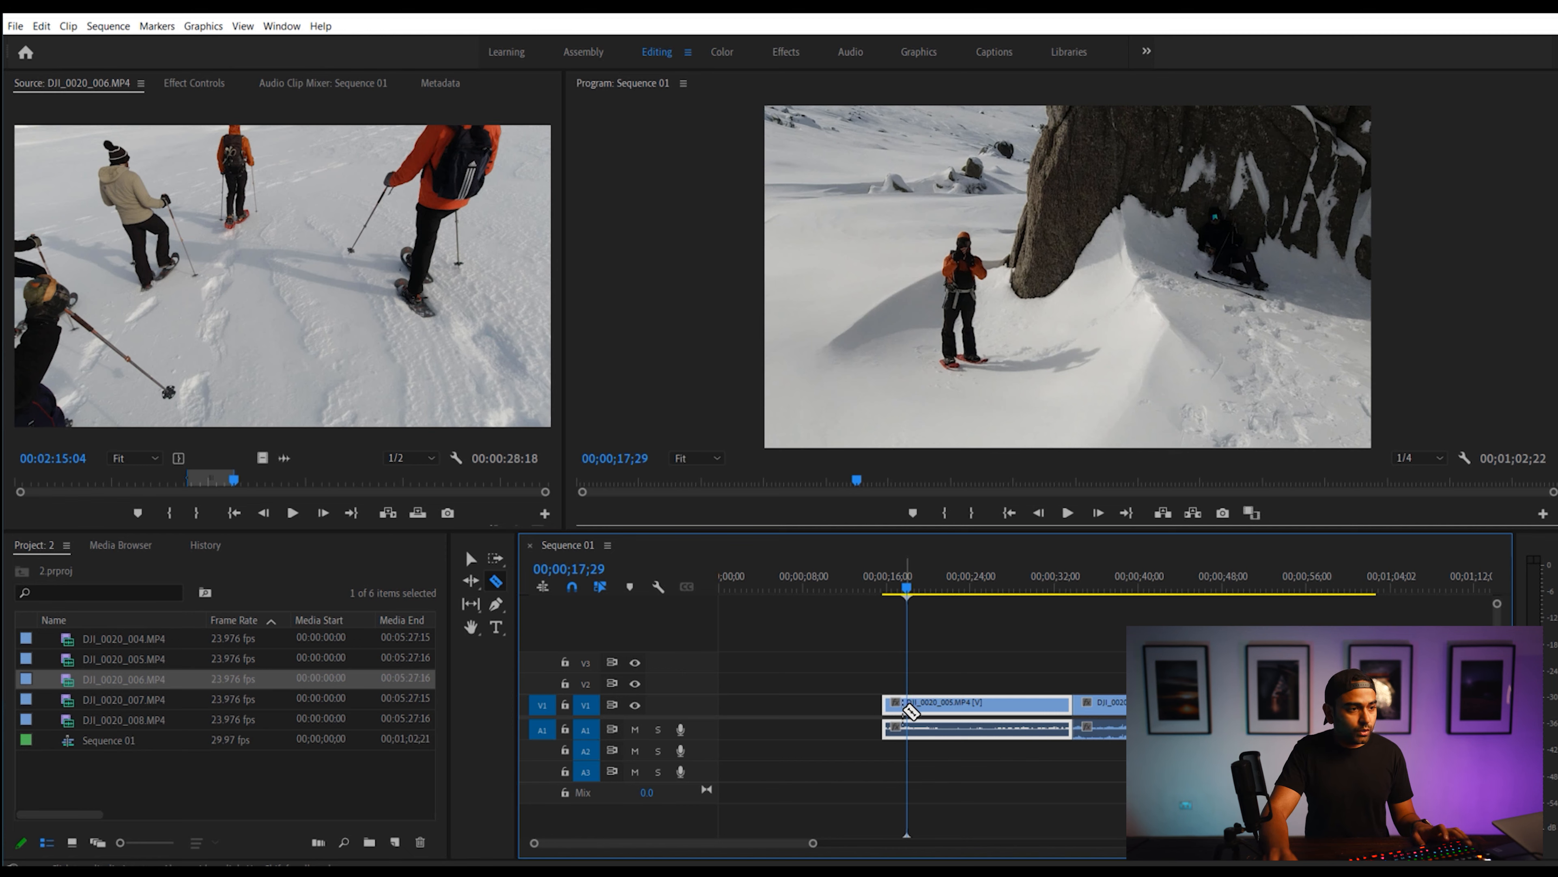
{"action": "left_click", "coordinate": [908, 708]}
{"action": "key", "text": "v"}
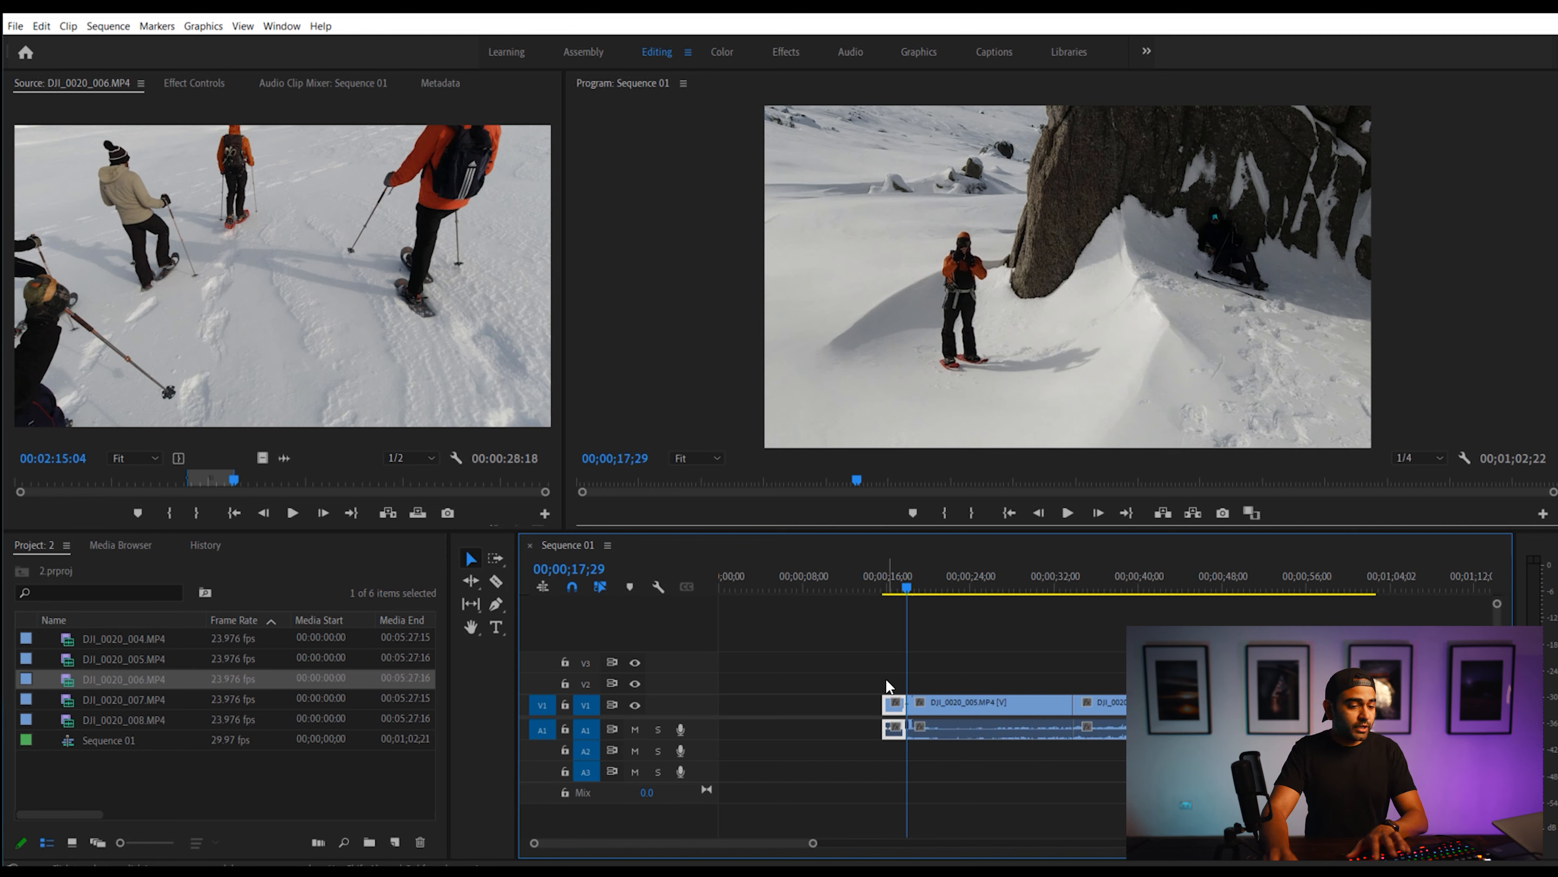
{"action": "key", "text": "Delete"}
{"action": "key", "text": "ctrl+z"}
{"action": "key", "text": "ctrl+z"}
Ripple trim the first clip's start to about 00;00;17;17, and its end to 00;00;27;17 after playing through the clip
{"action": "left_click", "coordinate": [905, 589]}
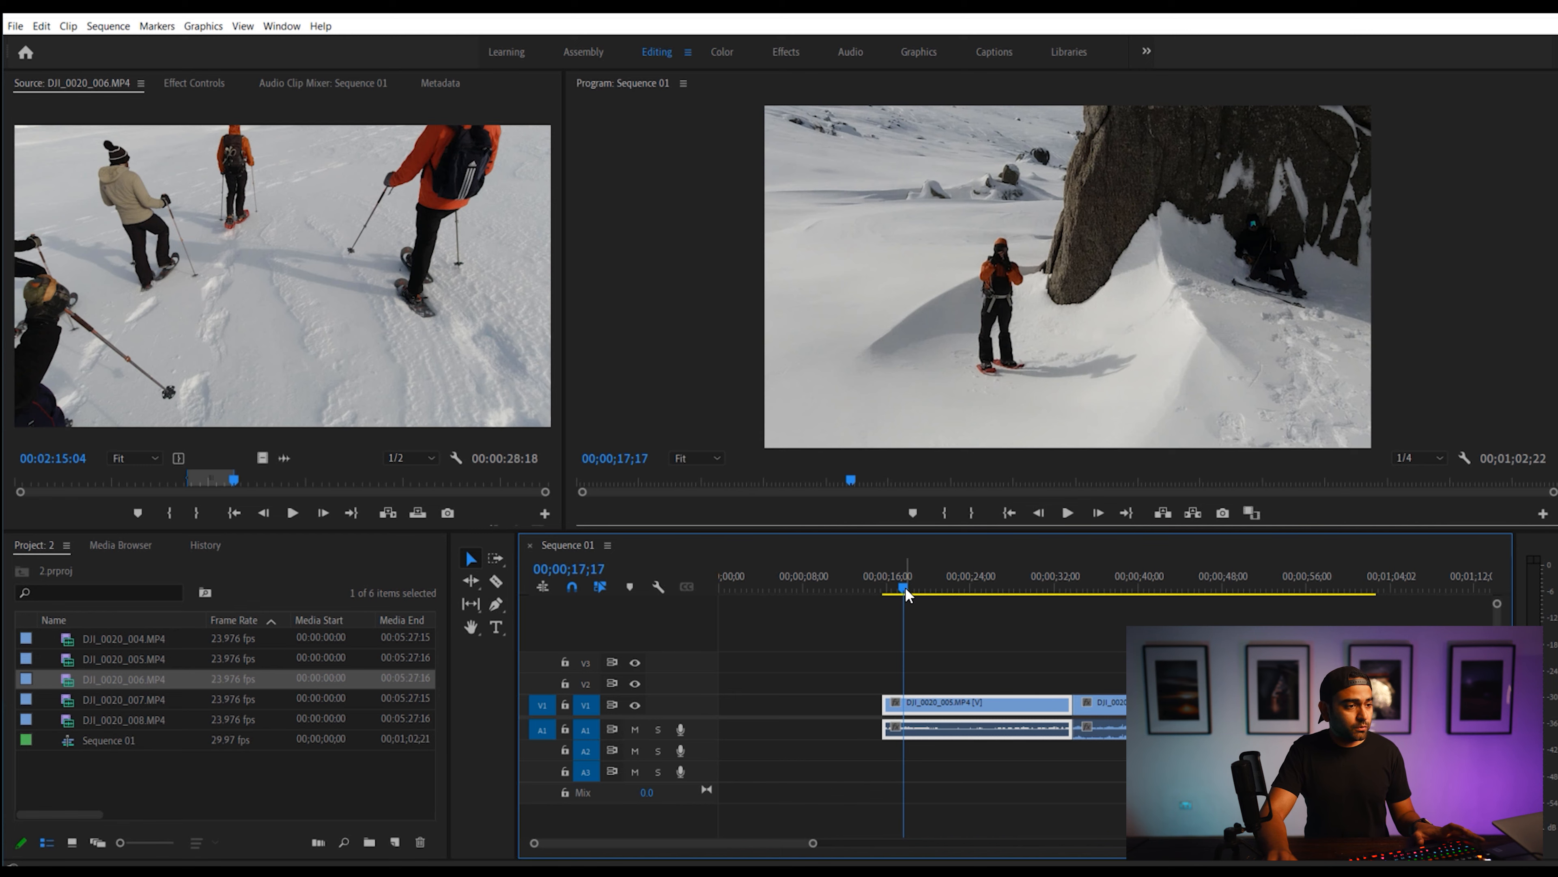
{"action": "key", "text": "q"}
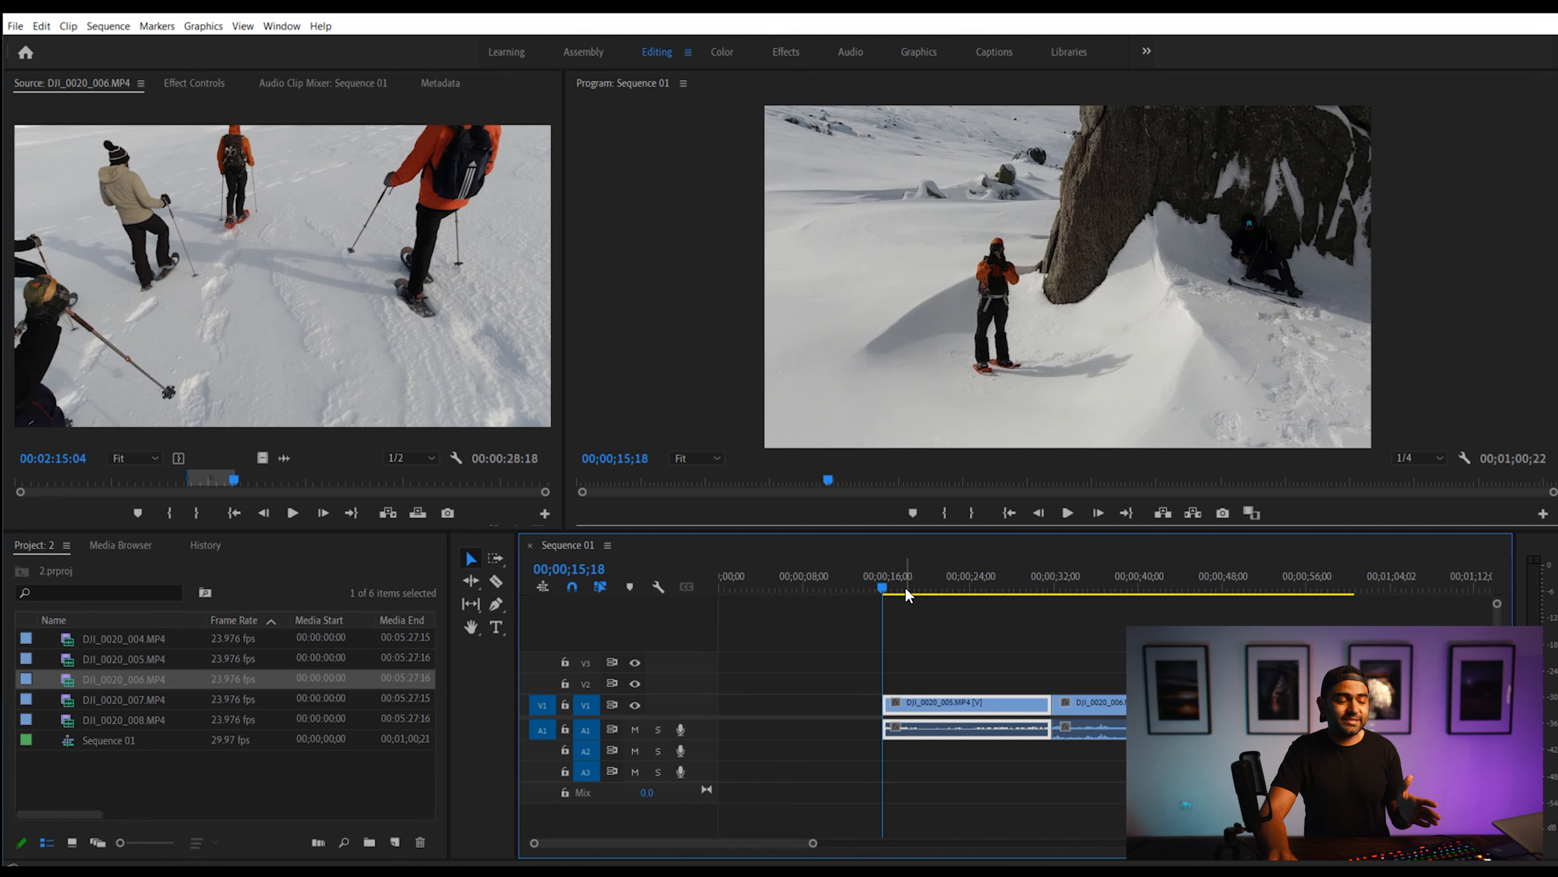
{"action": "key", "text": "l"}
{"action": "key", "text": "l"}
{"action": "key", "text": "l"}
{"action": "mouse_move", "coordinate": [1016, 595]}
{"action": "left_mouse_down"}
{"action": "mouse_move", "coordinate": [990, 592]}
{"action": "mouse_move", "coordinate": [1033, 581]}
{"action": "mouse_move", "coordinate": [1010, 588]}
{"action": "left_mouse_up"}
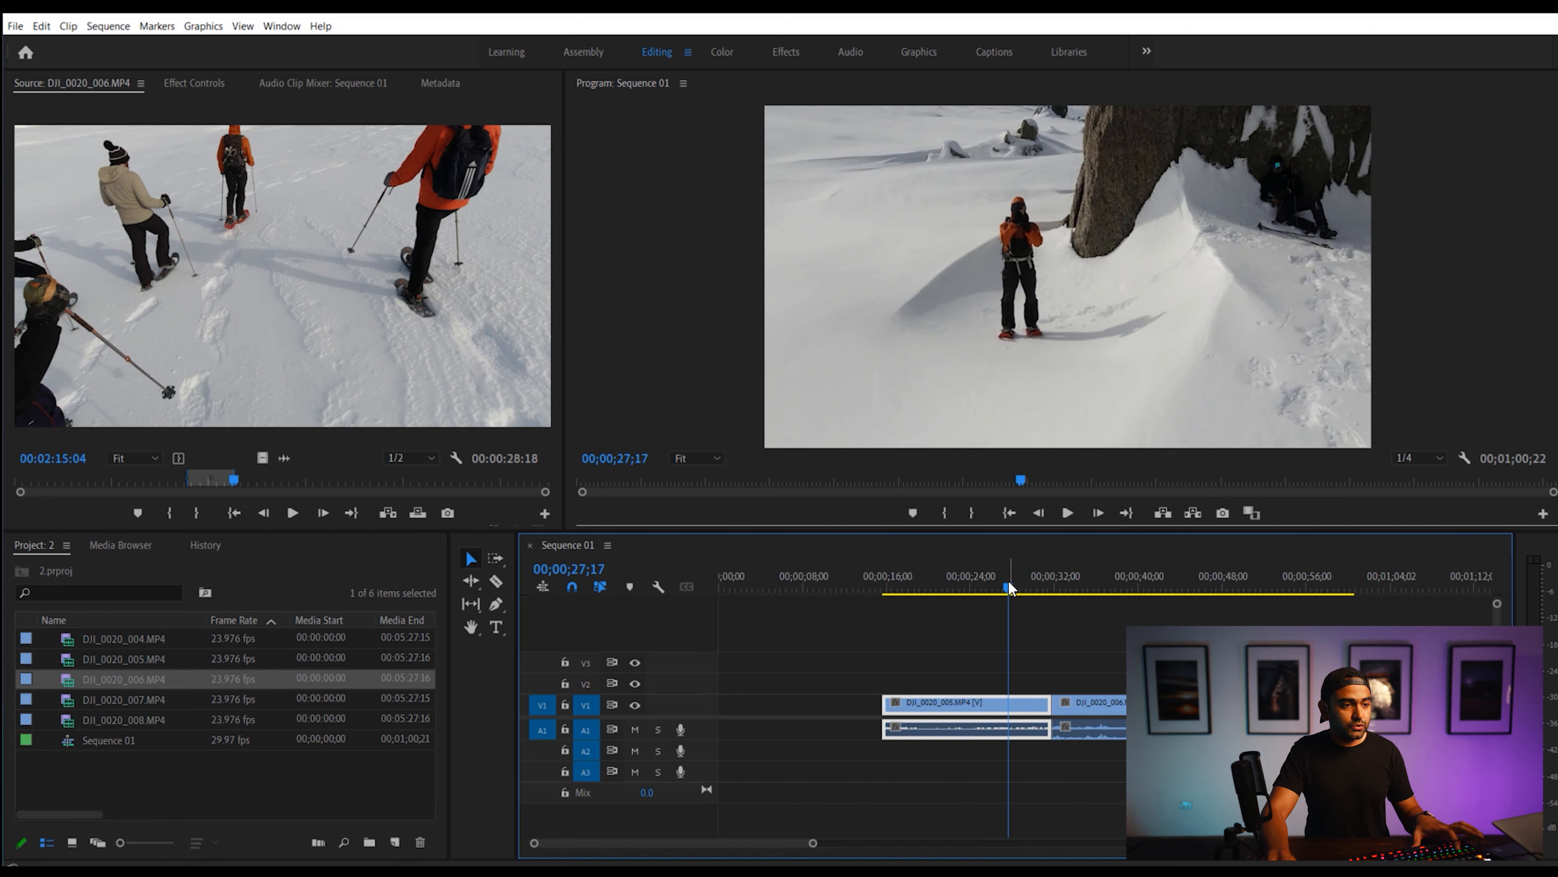
{"action": "key", "text": "w"}
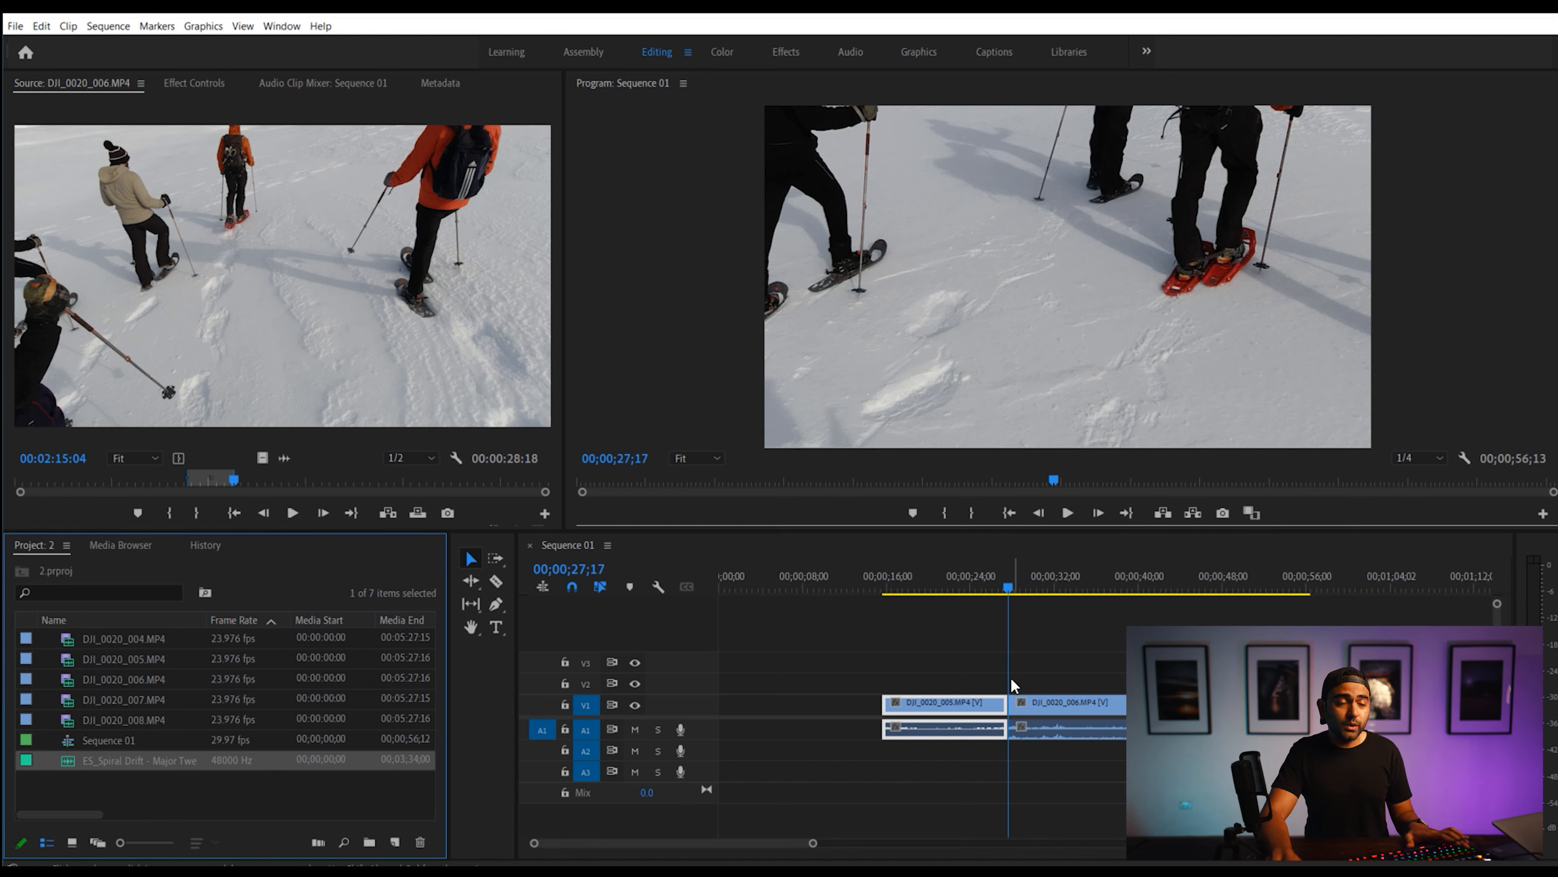
Add the ES_Spiral Drift music to track A2 from the first clip's start, and try and undo a ripple trim of that clip's end at 00;00;25;07
{"action": "left_click_drag", "start_coordinate": [60, 768], "coordinate": [879, 750]}
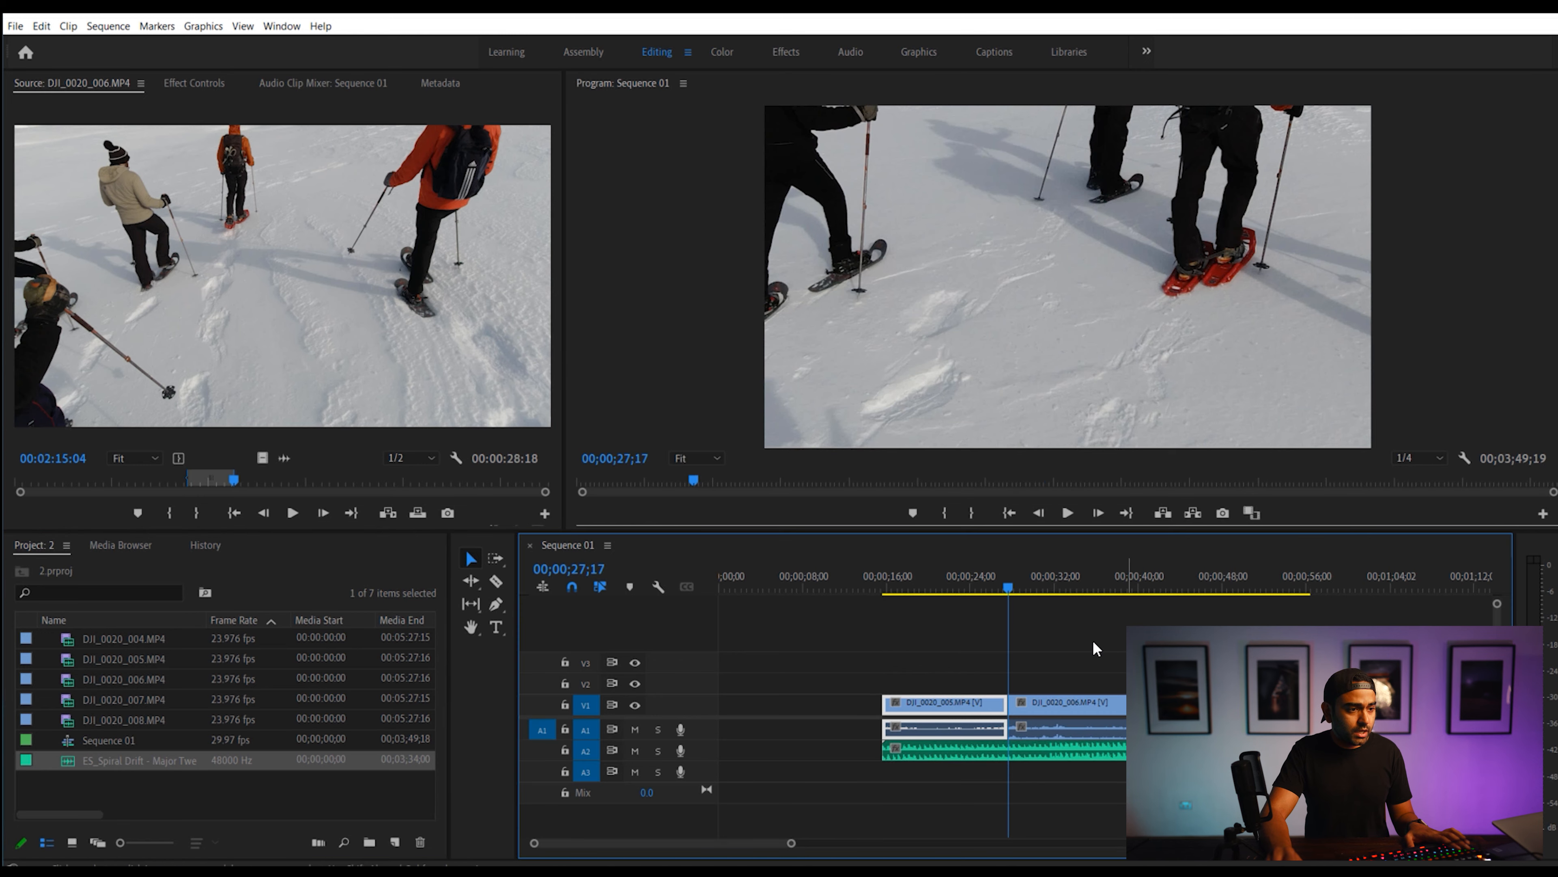
{"action": "left_click_drag", "start_coordinate": [941, 582], "coordinate": [982, 588]}
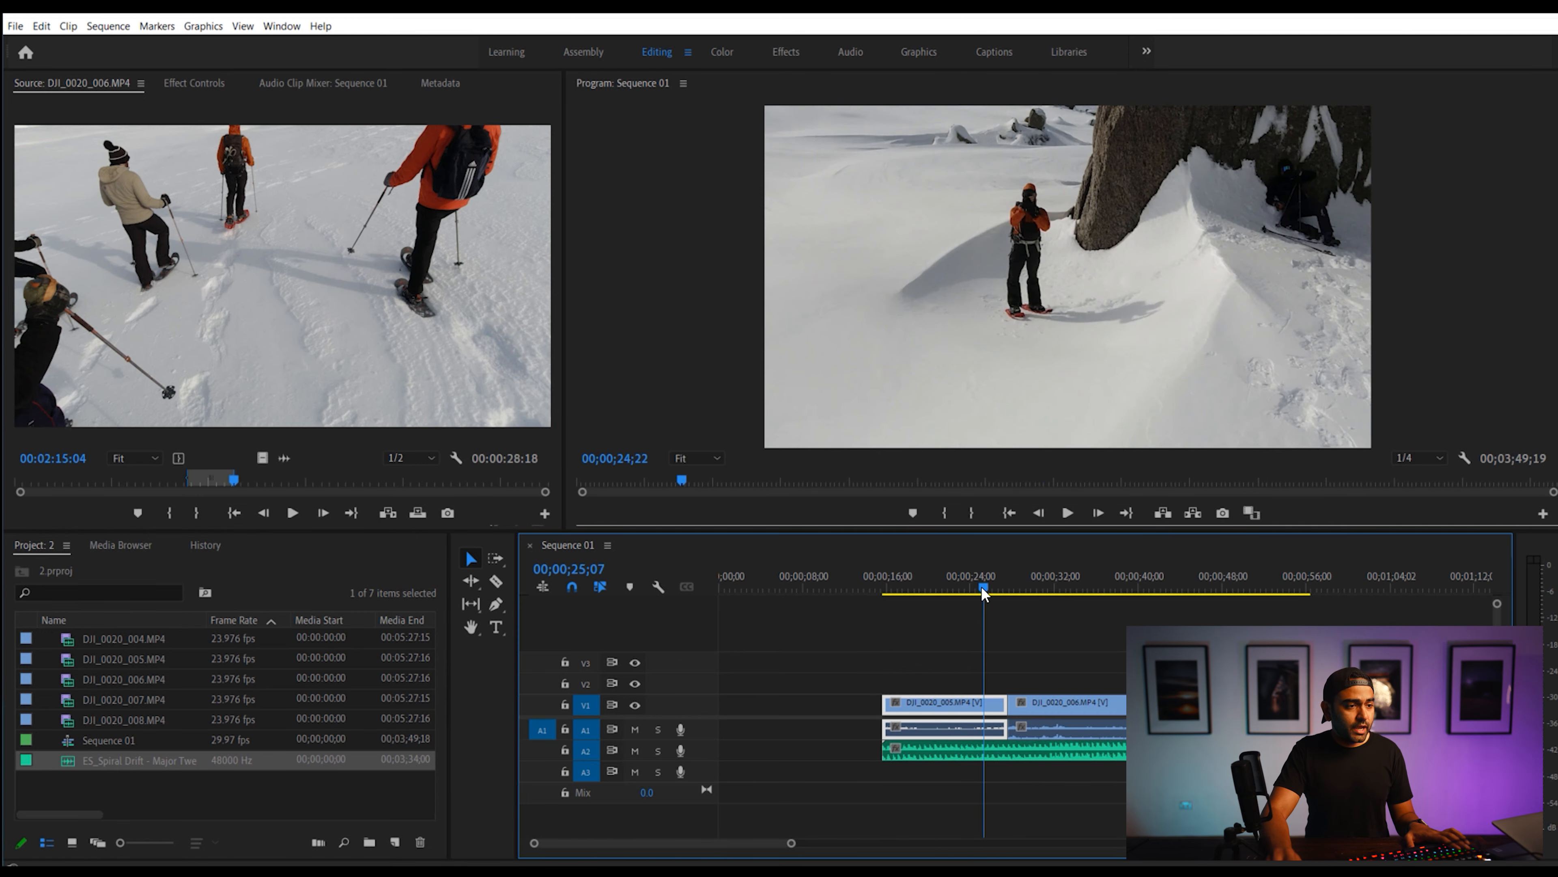
{"action": "key", "text": "w"}
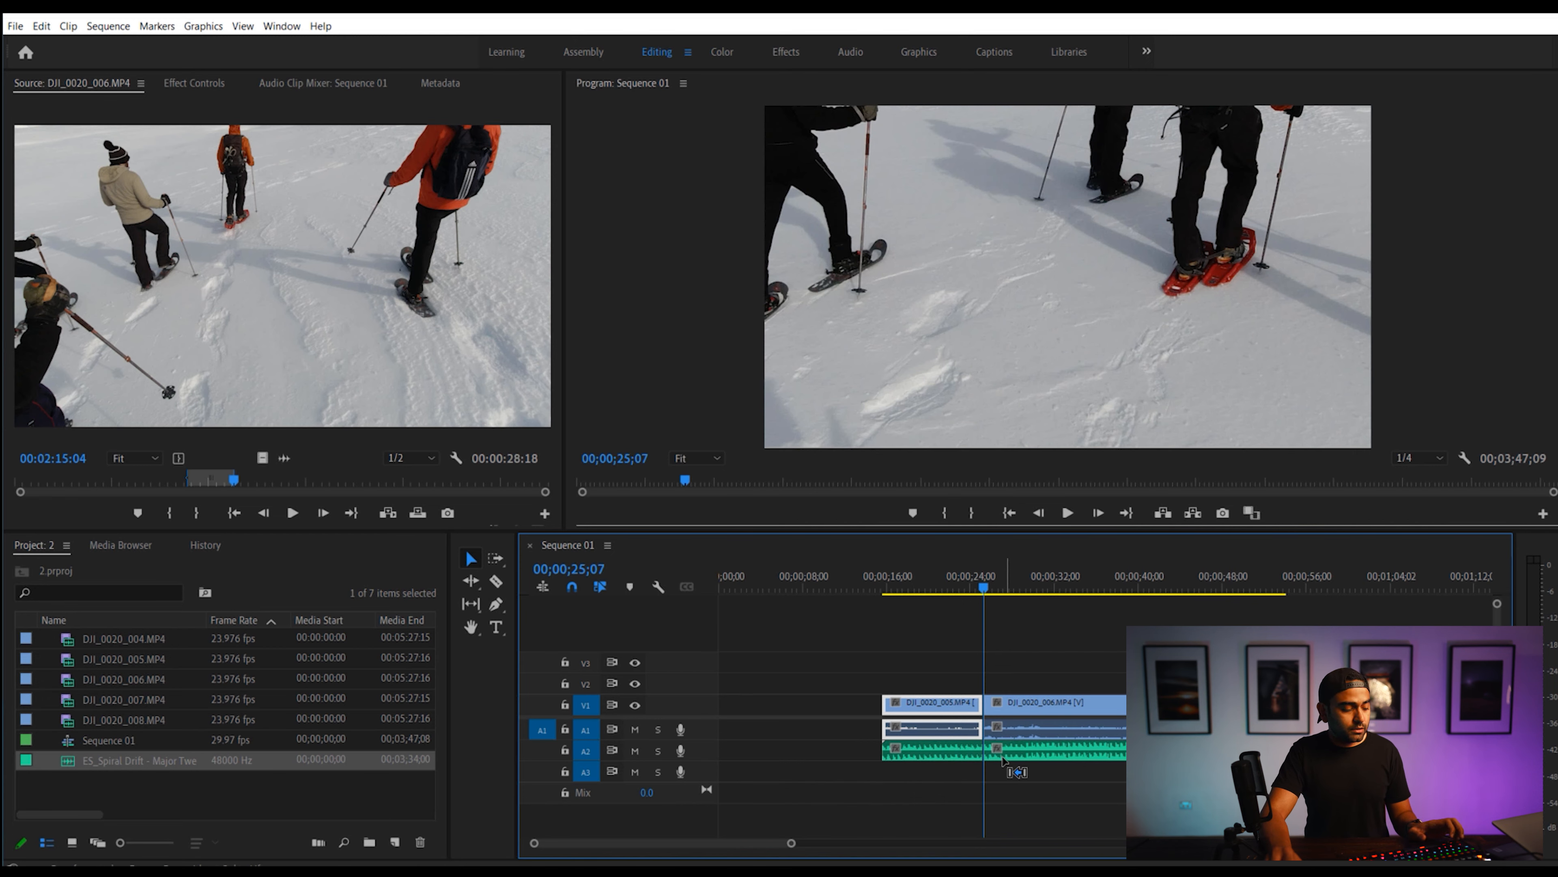
{"action": "key", "text": "ctrl+z"}
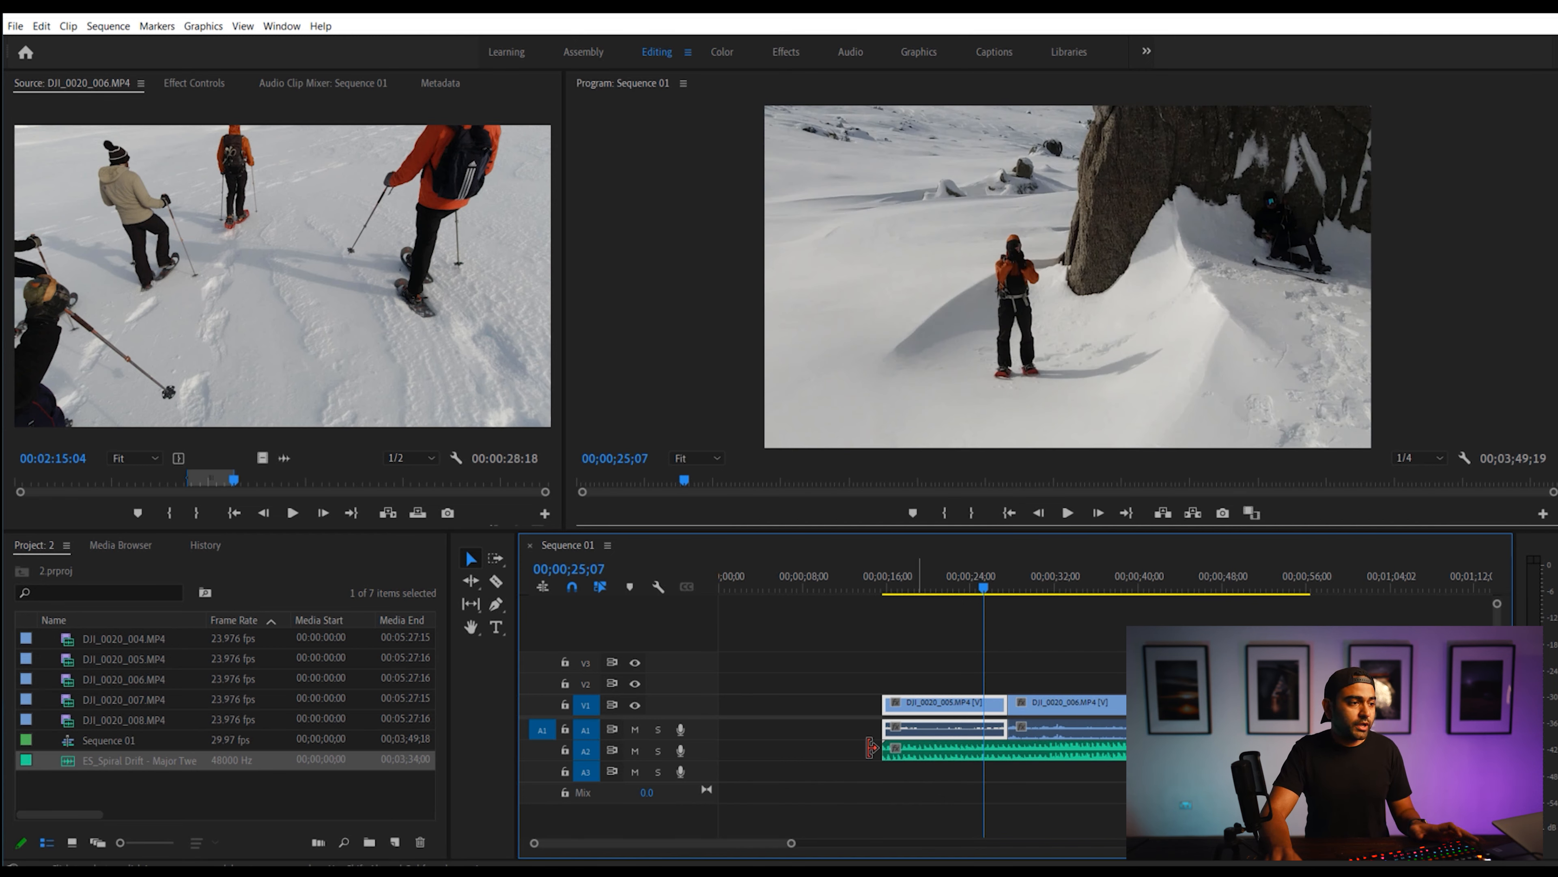
Ripple trim the first clip's end to 00;00;25;07 with audio track A2 locked only for the trim
{"action": "left_click", "coordinate": [565, 750]}
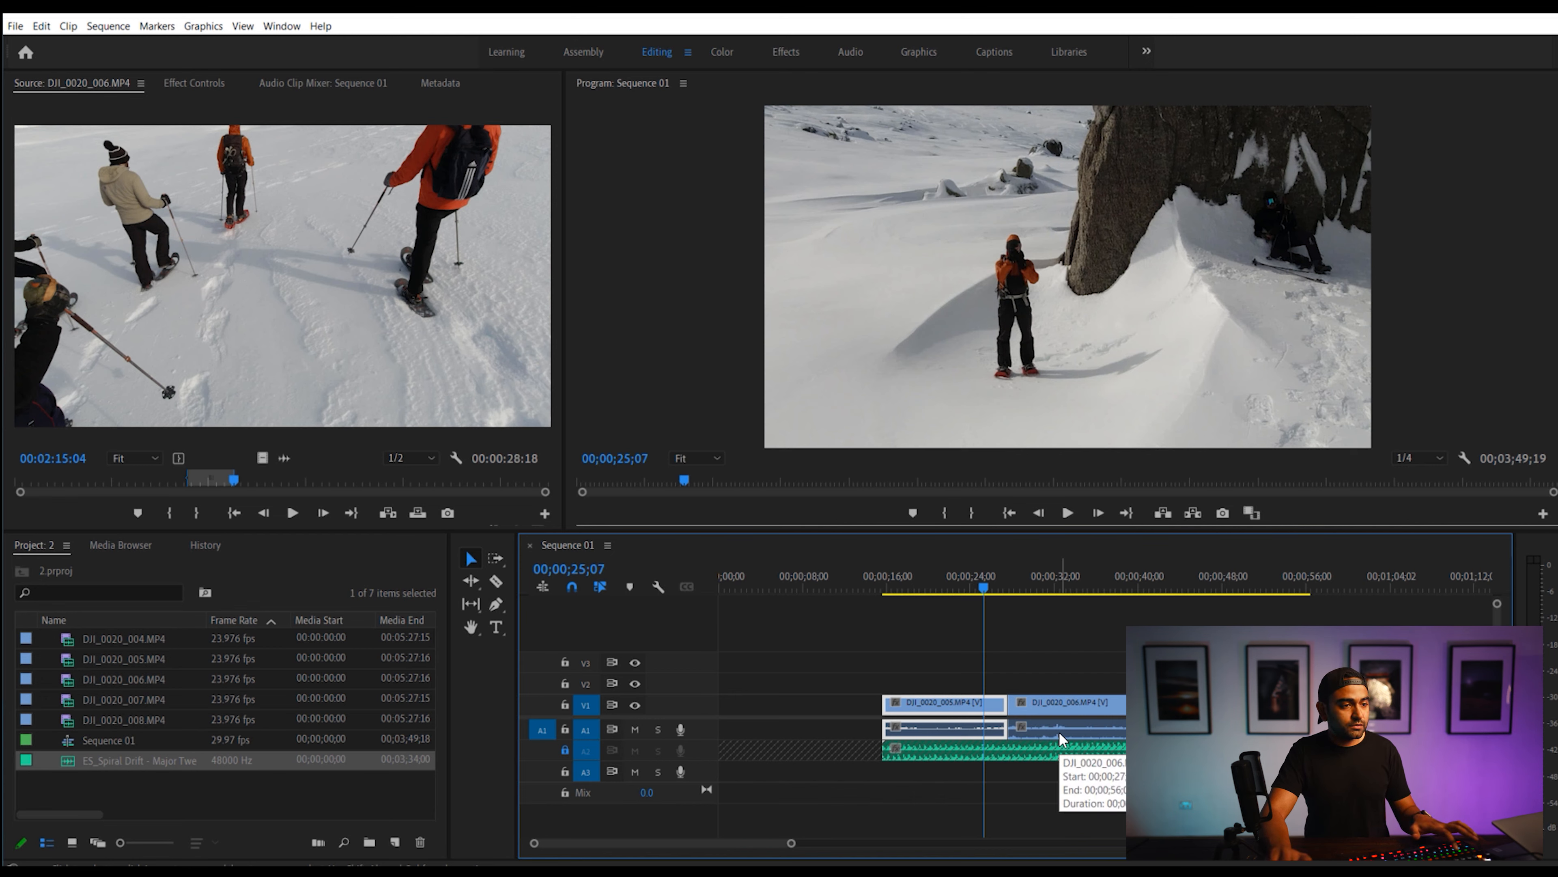
{"action": "key", "text": "w"}
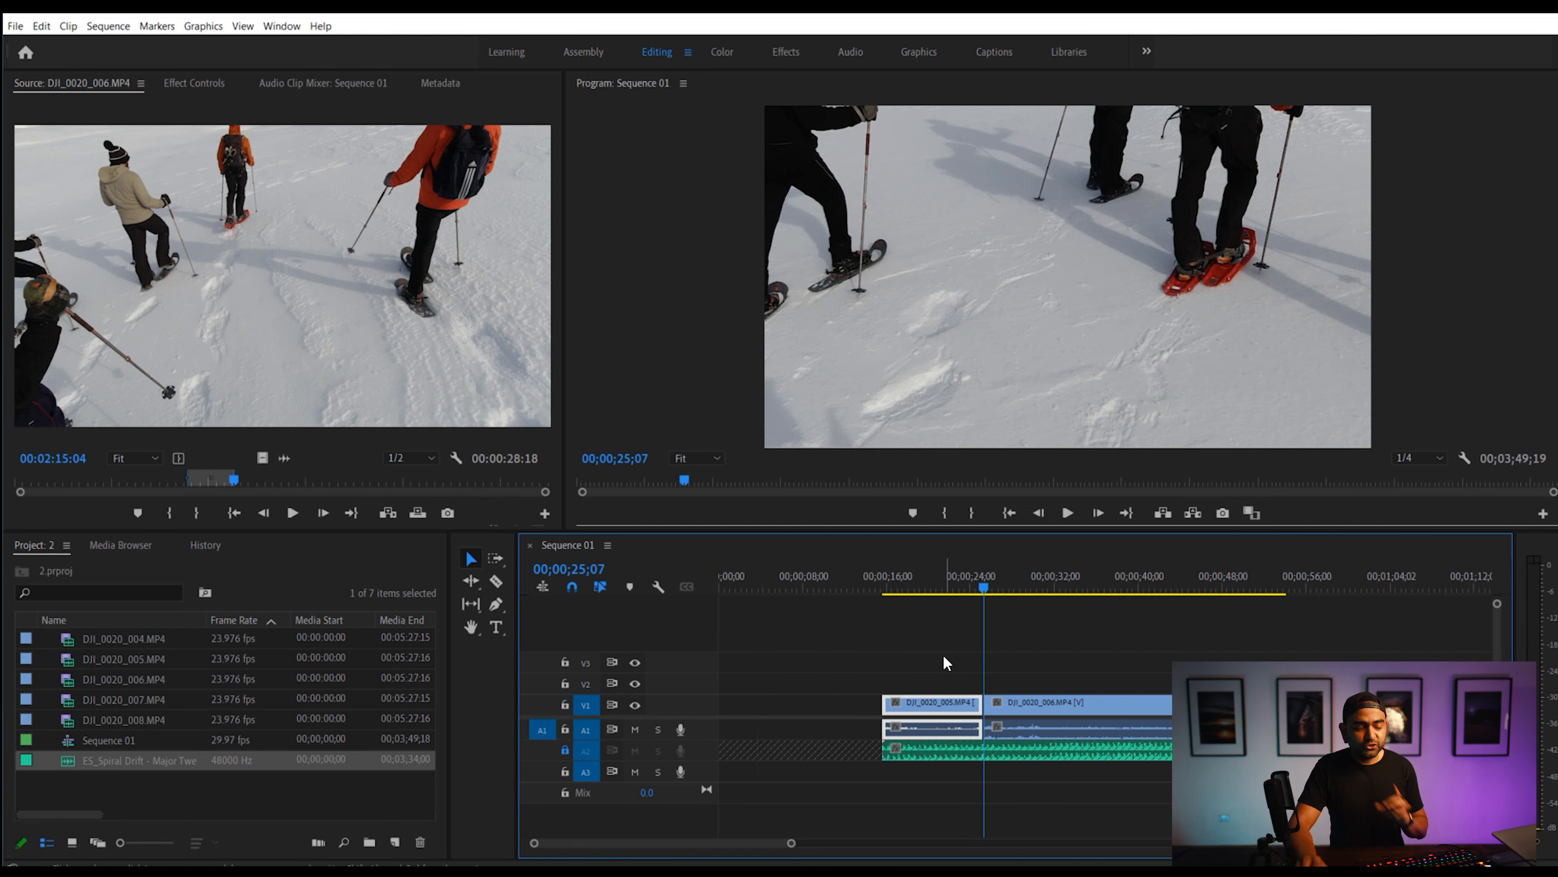
{"action": "left_click", "coordinate": [564, 752]}
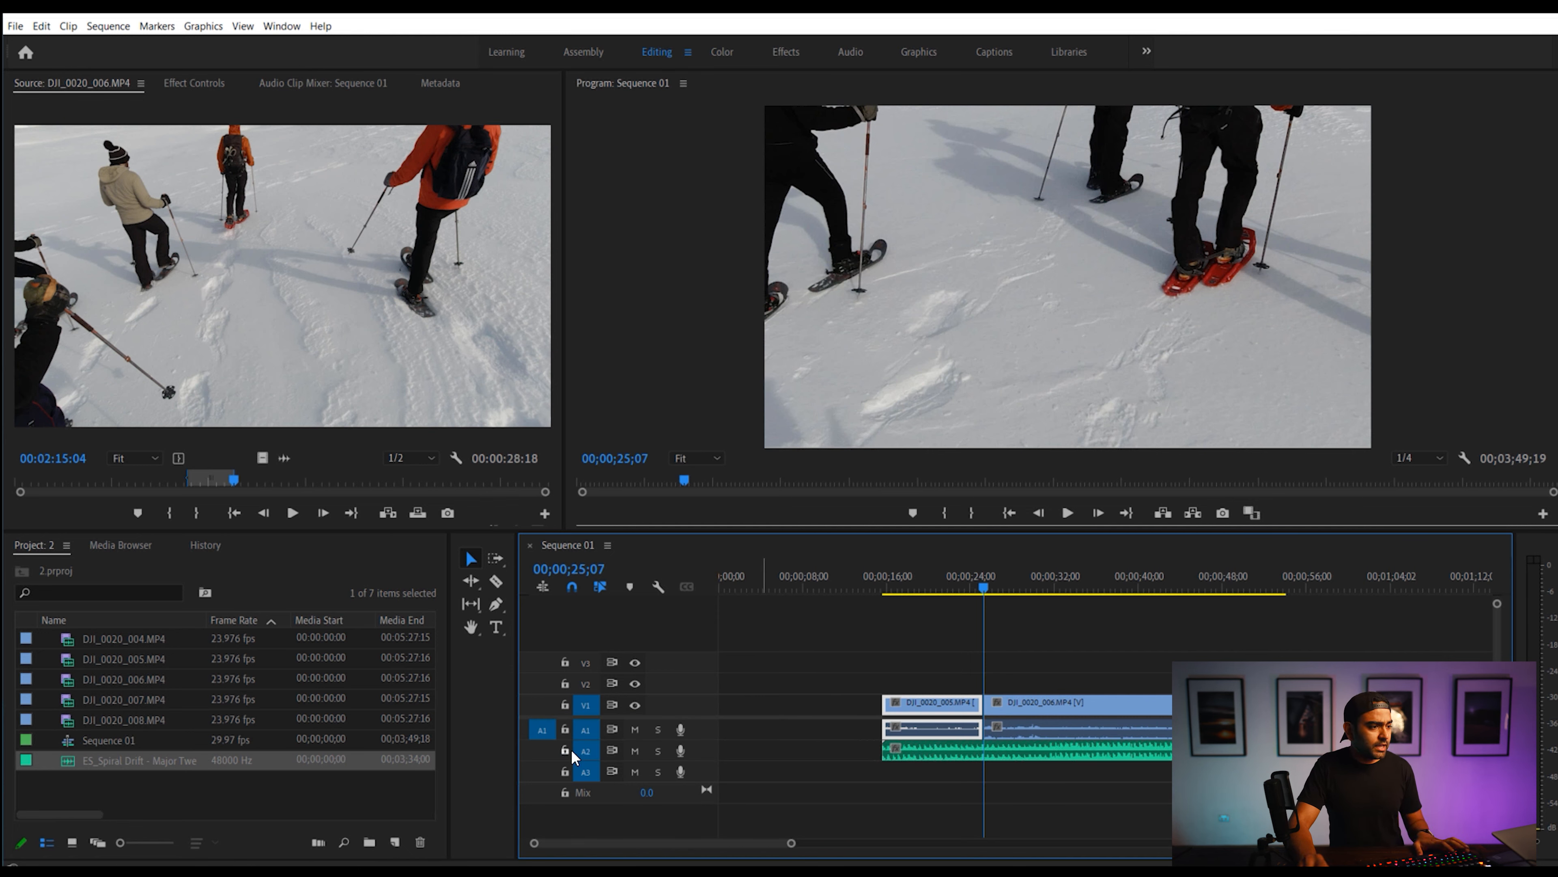
Delete all video clips and music from the sequence
{"action": "left_click", "coordinate": [931, 752]}
{"action": "key", "text": "ctrl+a"}
{"action": "key", "text": "Delete"}
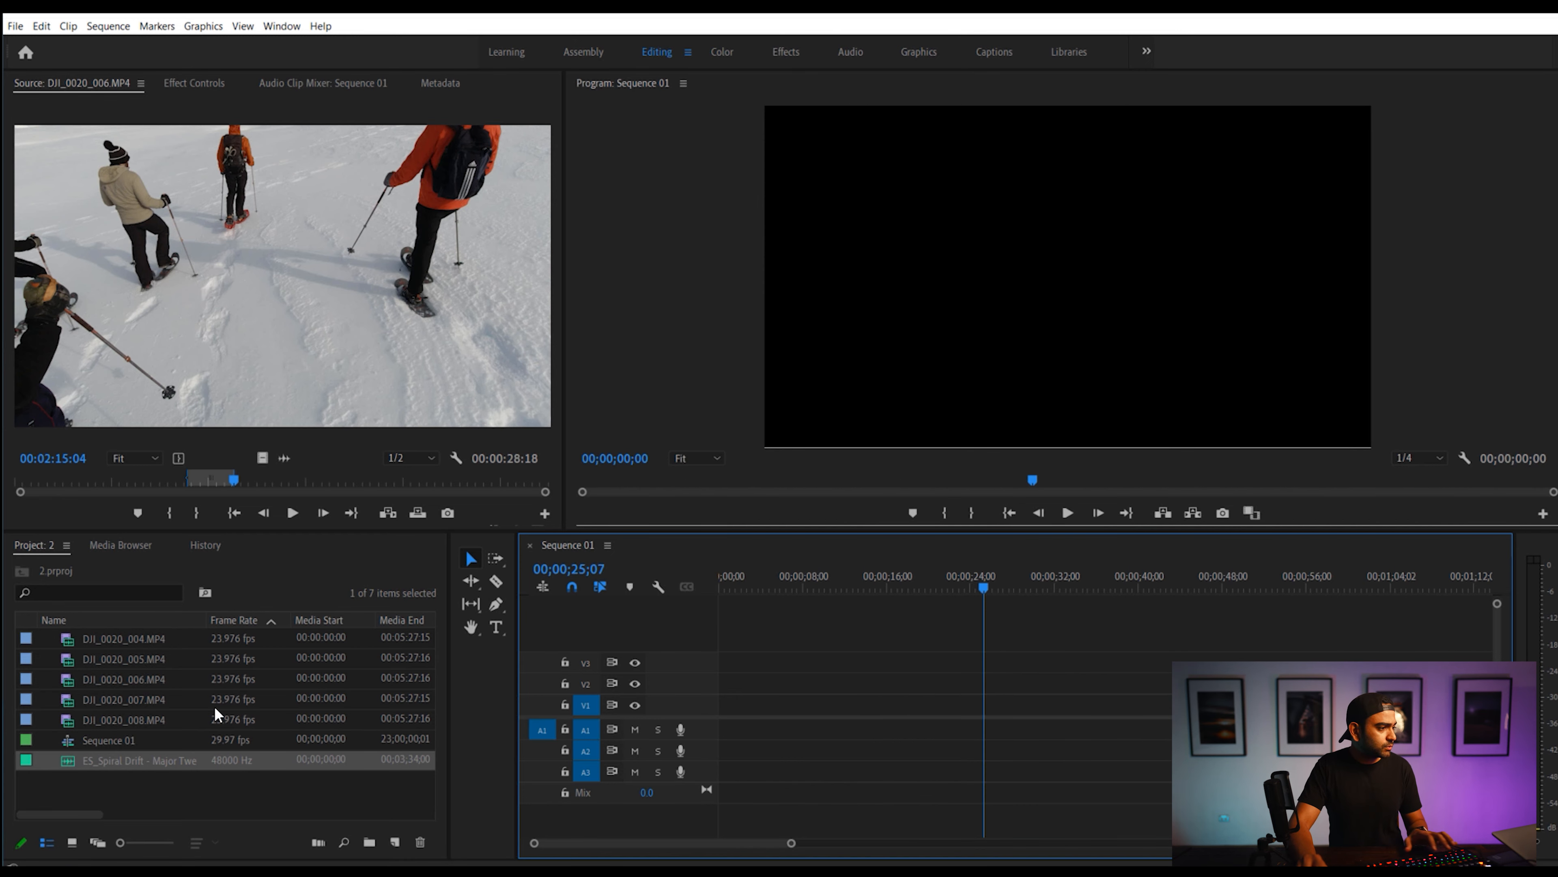
Place the five clips DJI_0020_004.MP4 through DJI_0020_008.MP4 on tracks V1 and A1 from the start of the sequence
{"action": "left_click", "coordinate": [126, 641]}
{"action": "left_click", "coordinate": [140, 719], "text": "shift"}
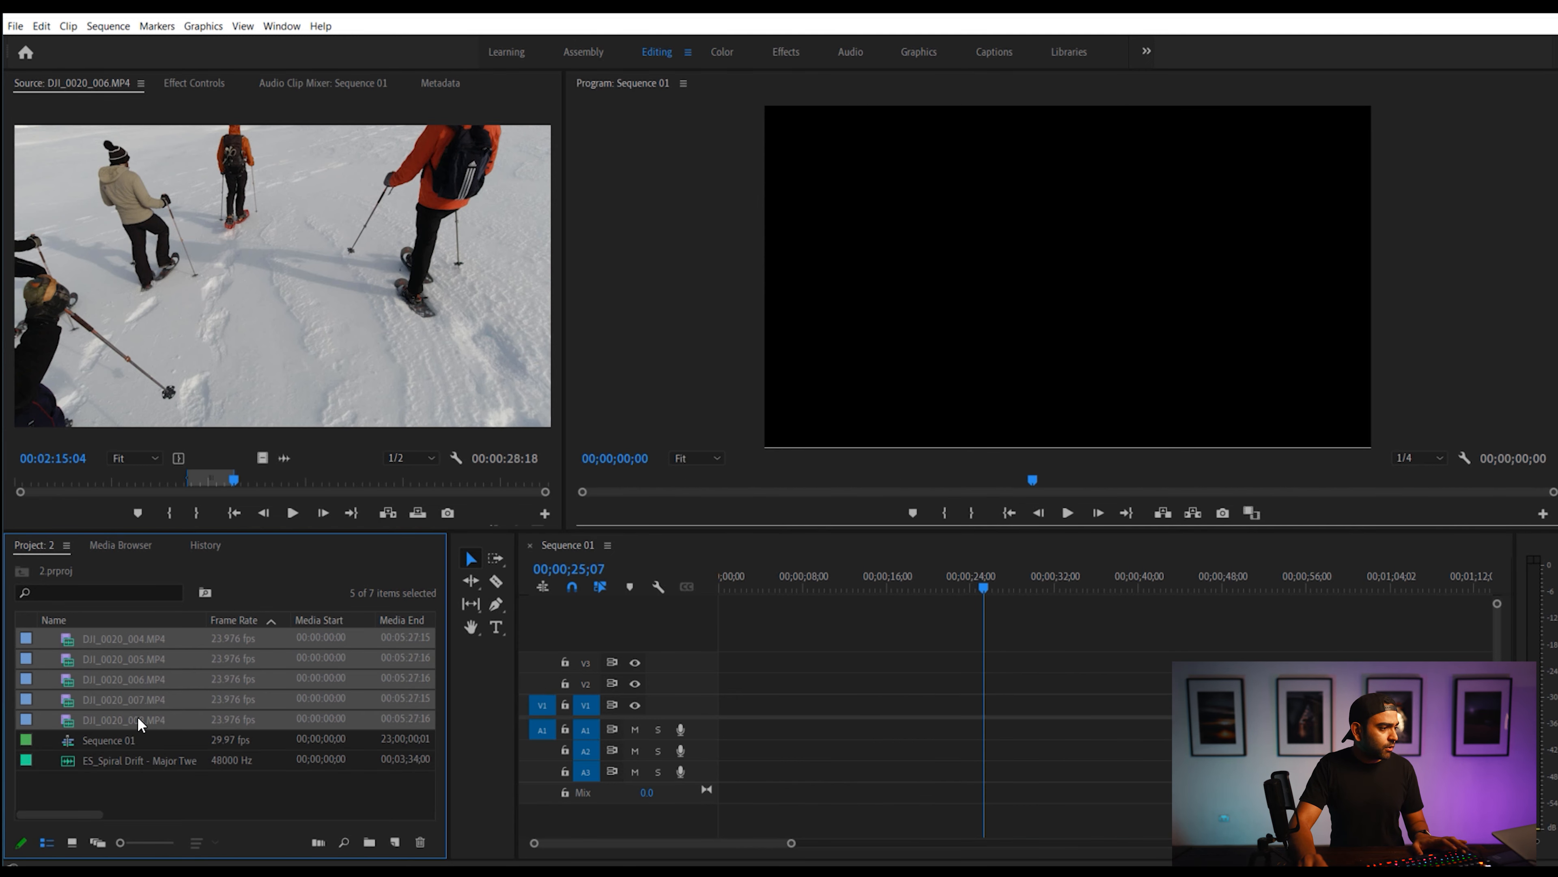
{"action": "left_click_drag", "start_coordinate": [129, 644], "coordinate": [721, 711]}
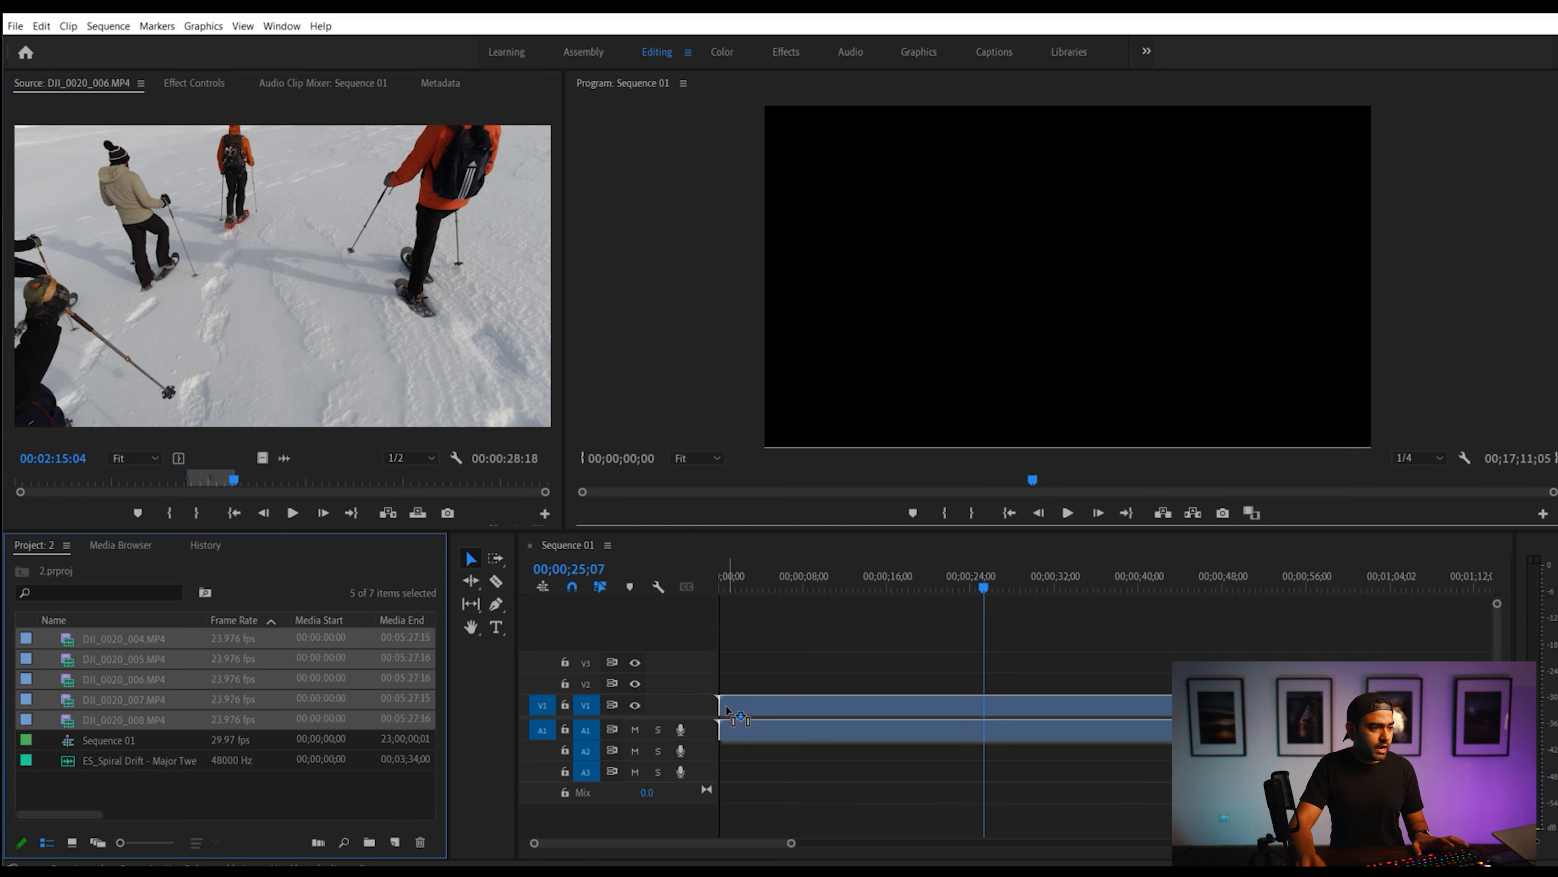
{"action": "left_click", "coordinate": [960, 484]}
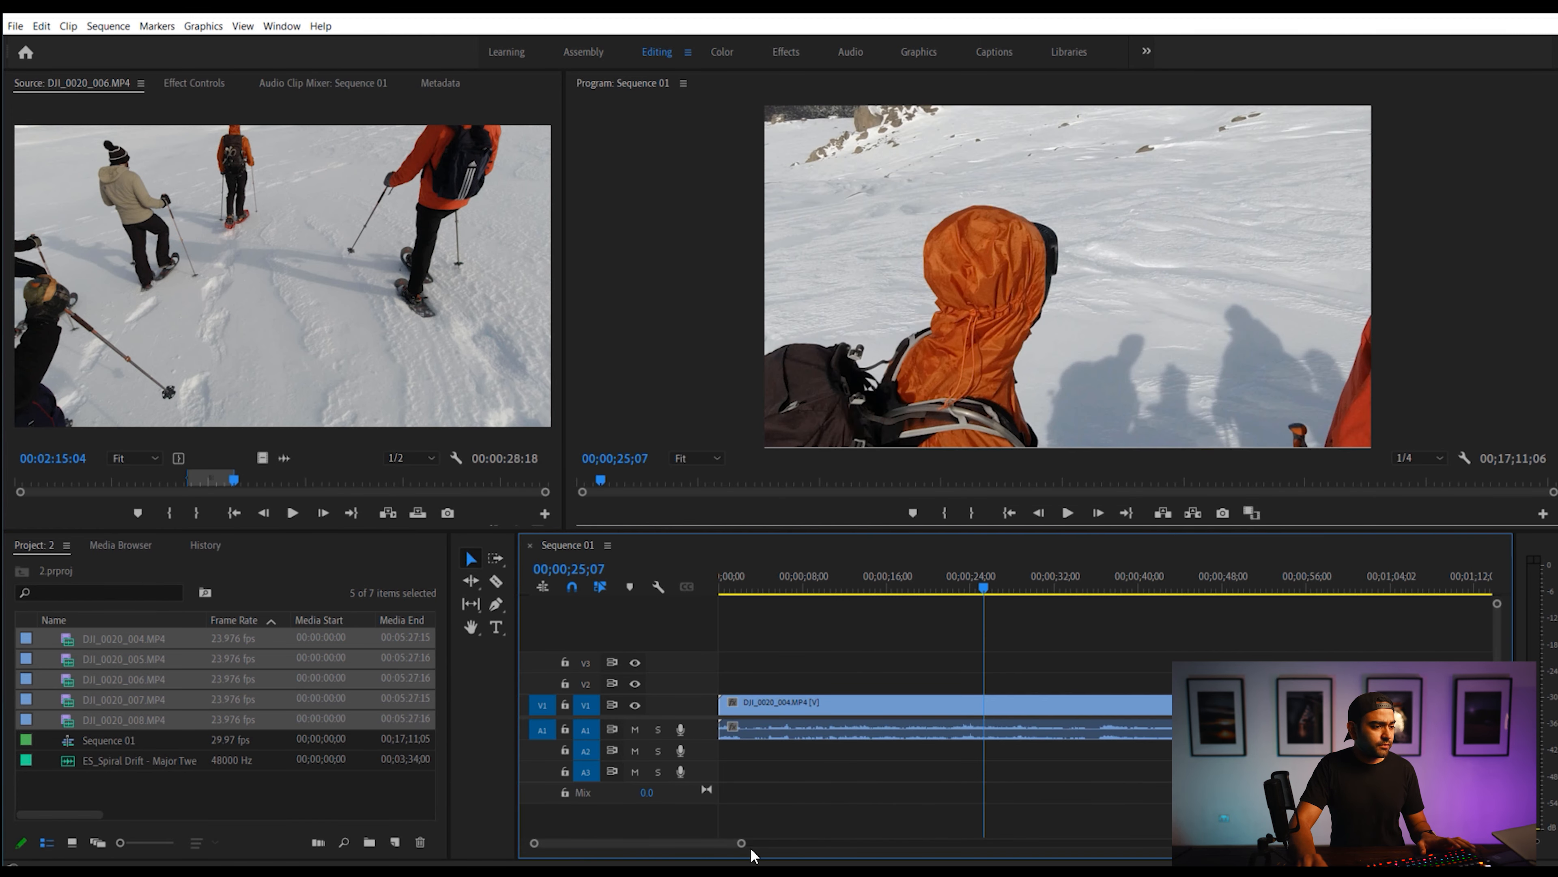
Set the speed of all clips in the sequence to 150% without ripple editing
{"action": "left_click_drag", "start_coordinate": [741, 844], "coordinate": [1491, 846]}
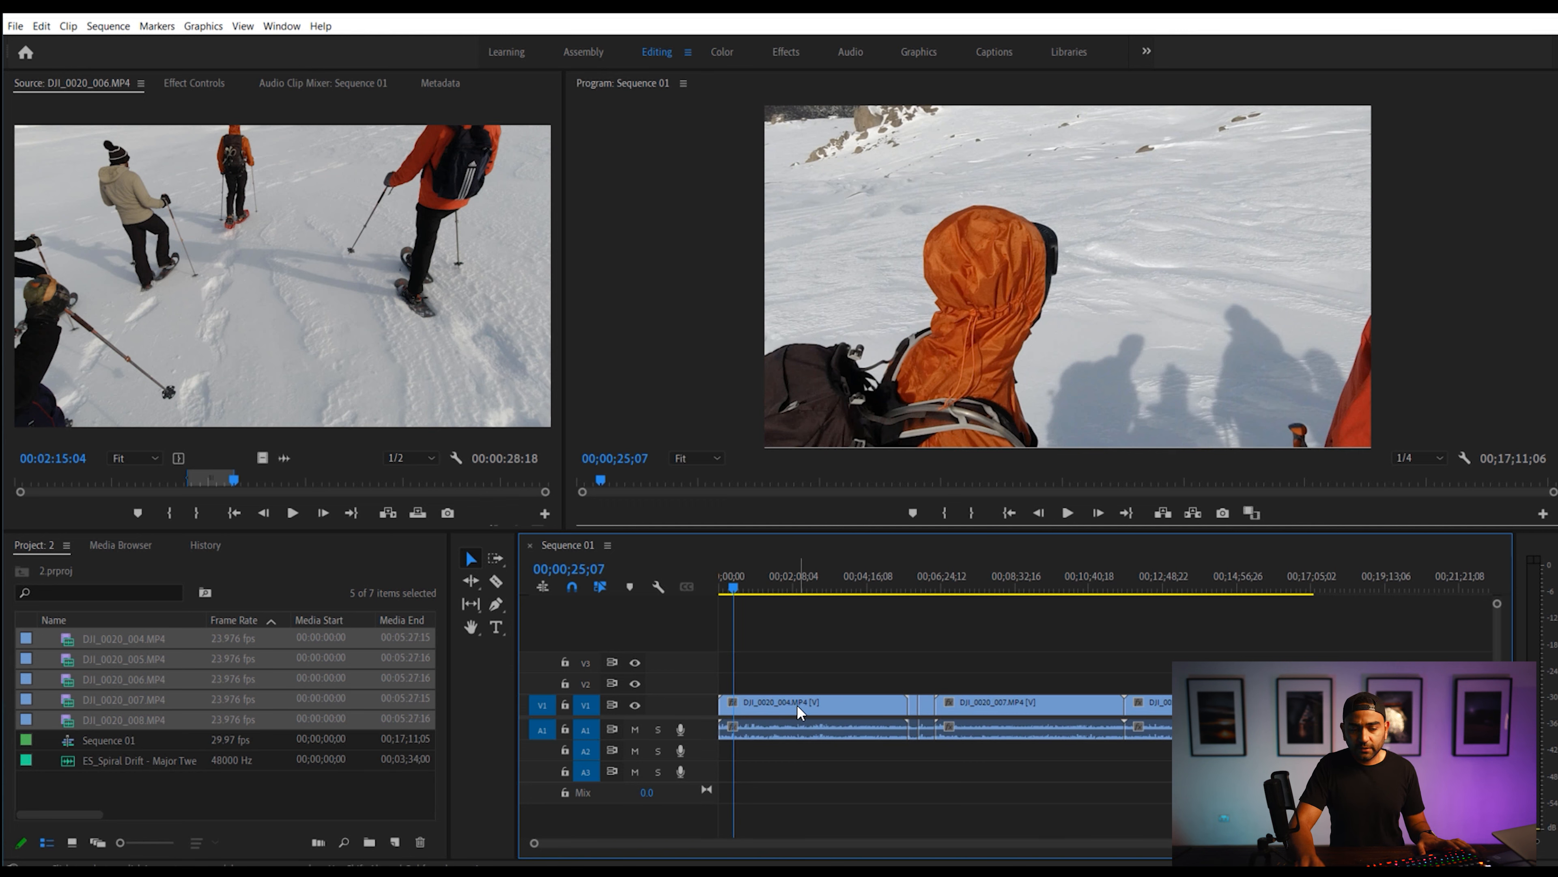
{"action": "left_click_drag", "start_coordinate": [786, 662], "coordinate": [1341, 781]}
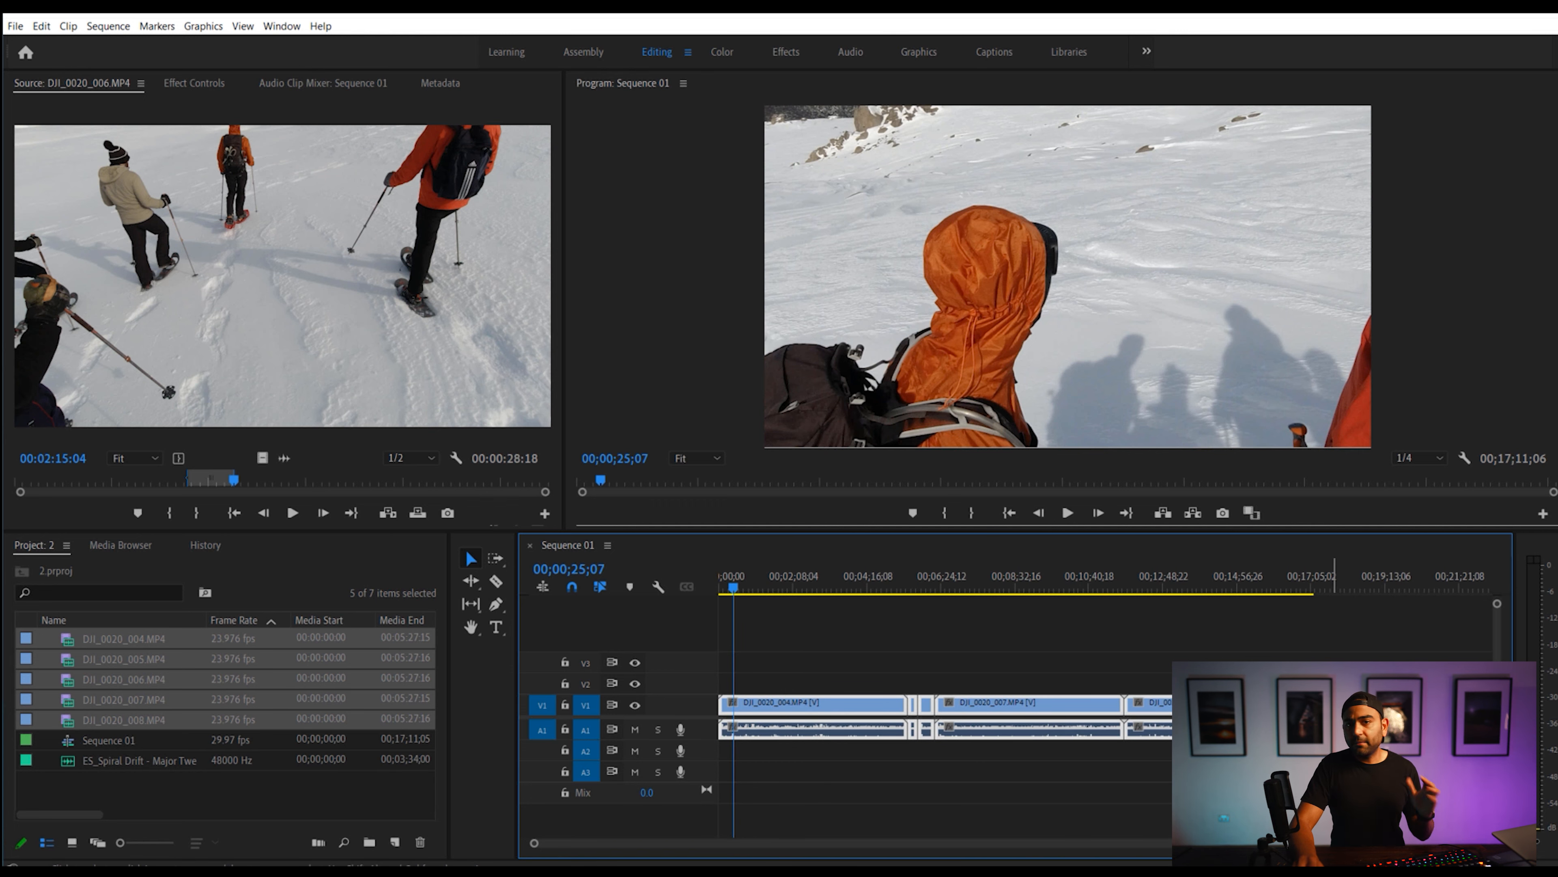
{"action": "right_click", "coordinate": [1258, 706]}
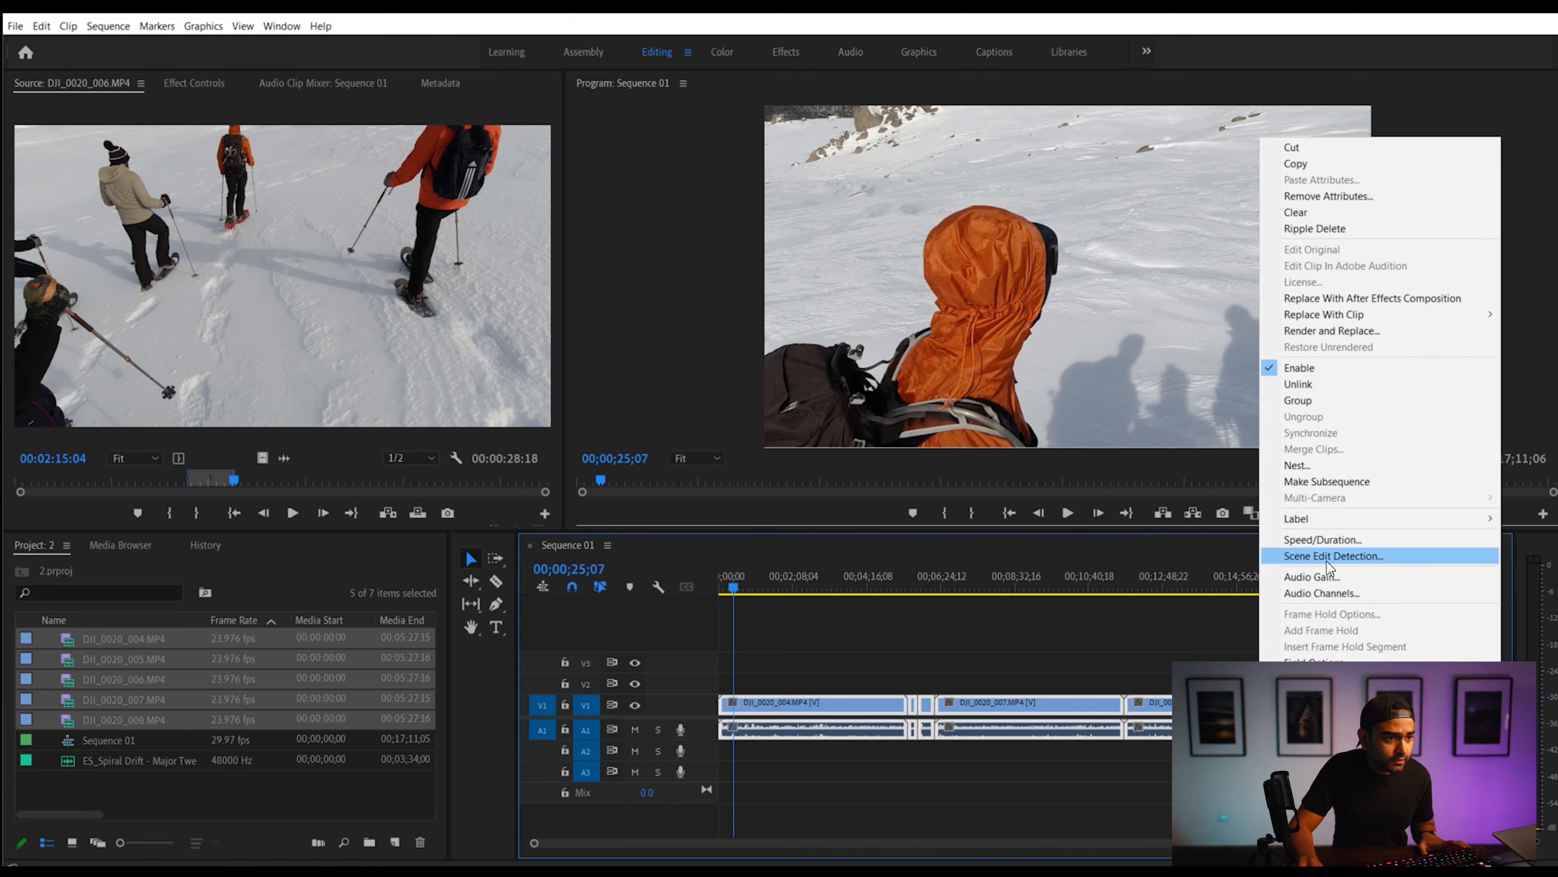
{"action": "left_click", "coordinate": [1322, 540]}
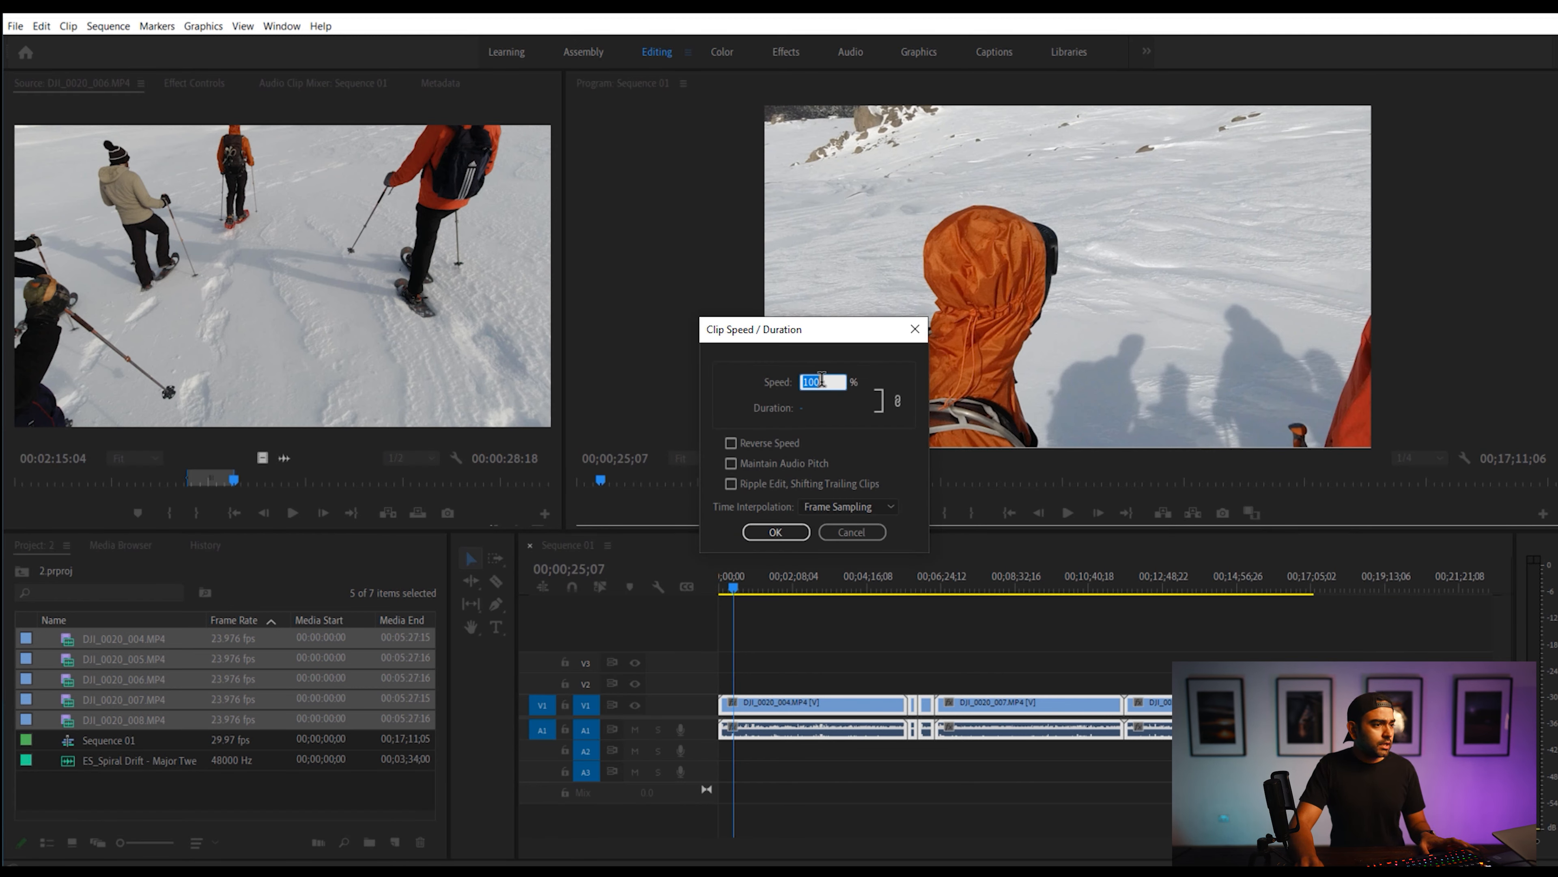
{"action": "type", "text": "1"}
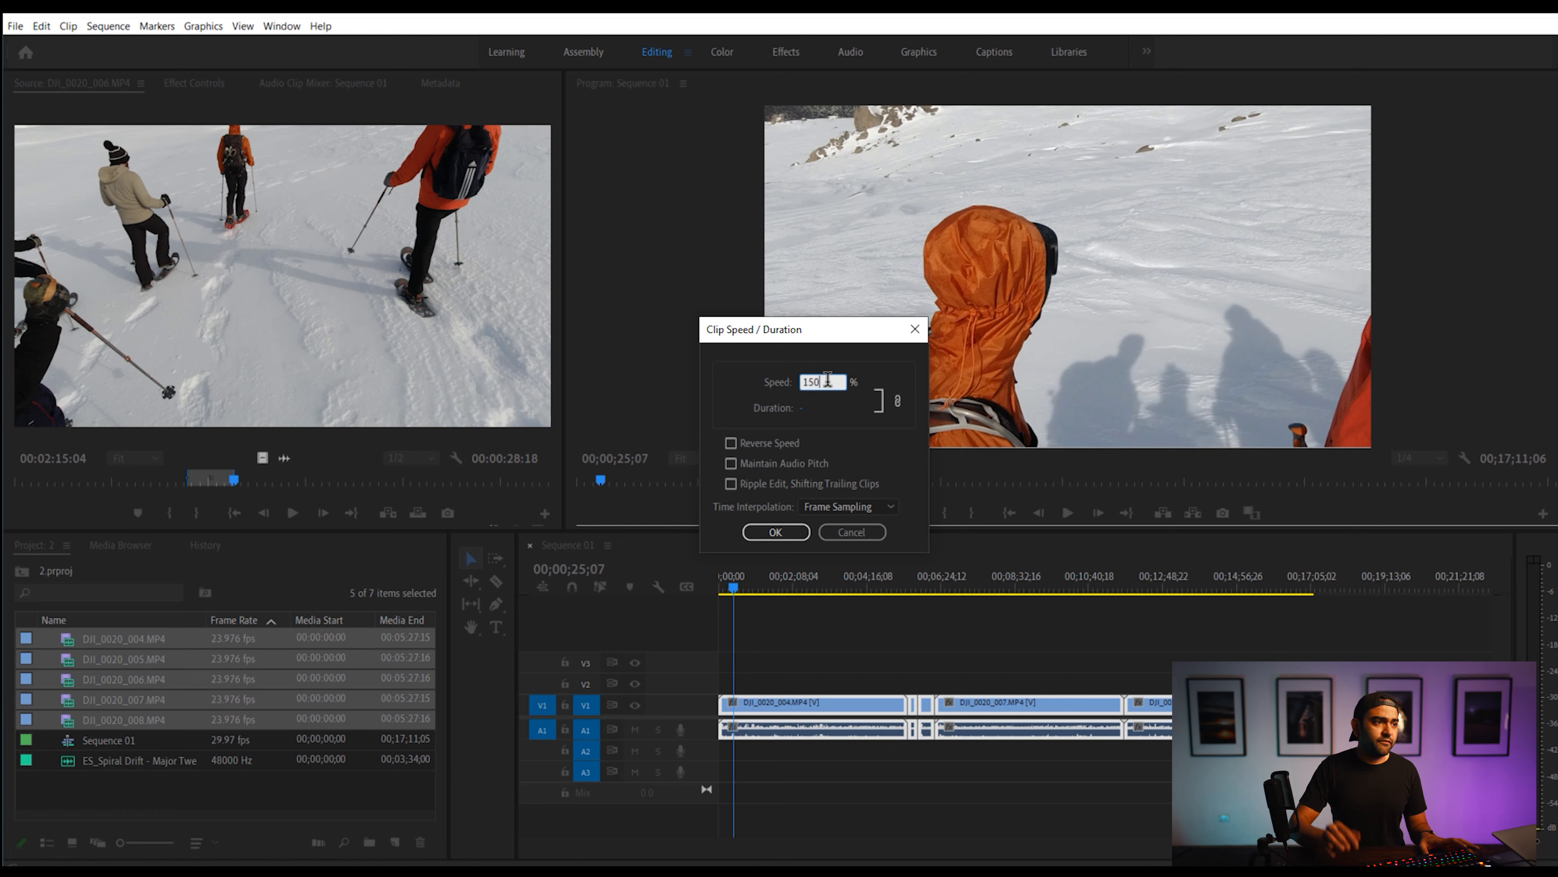
{"action": "key", "text": "Return"}
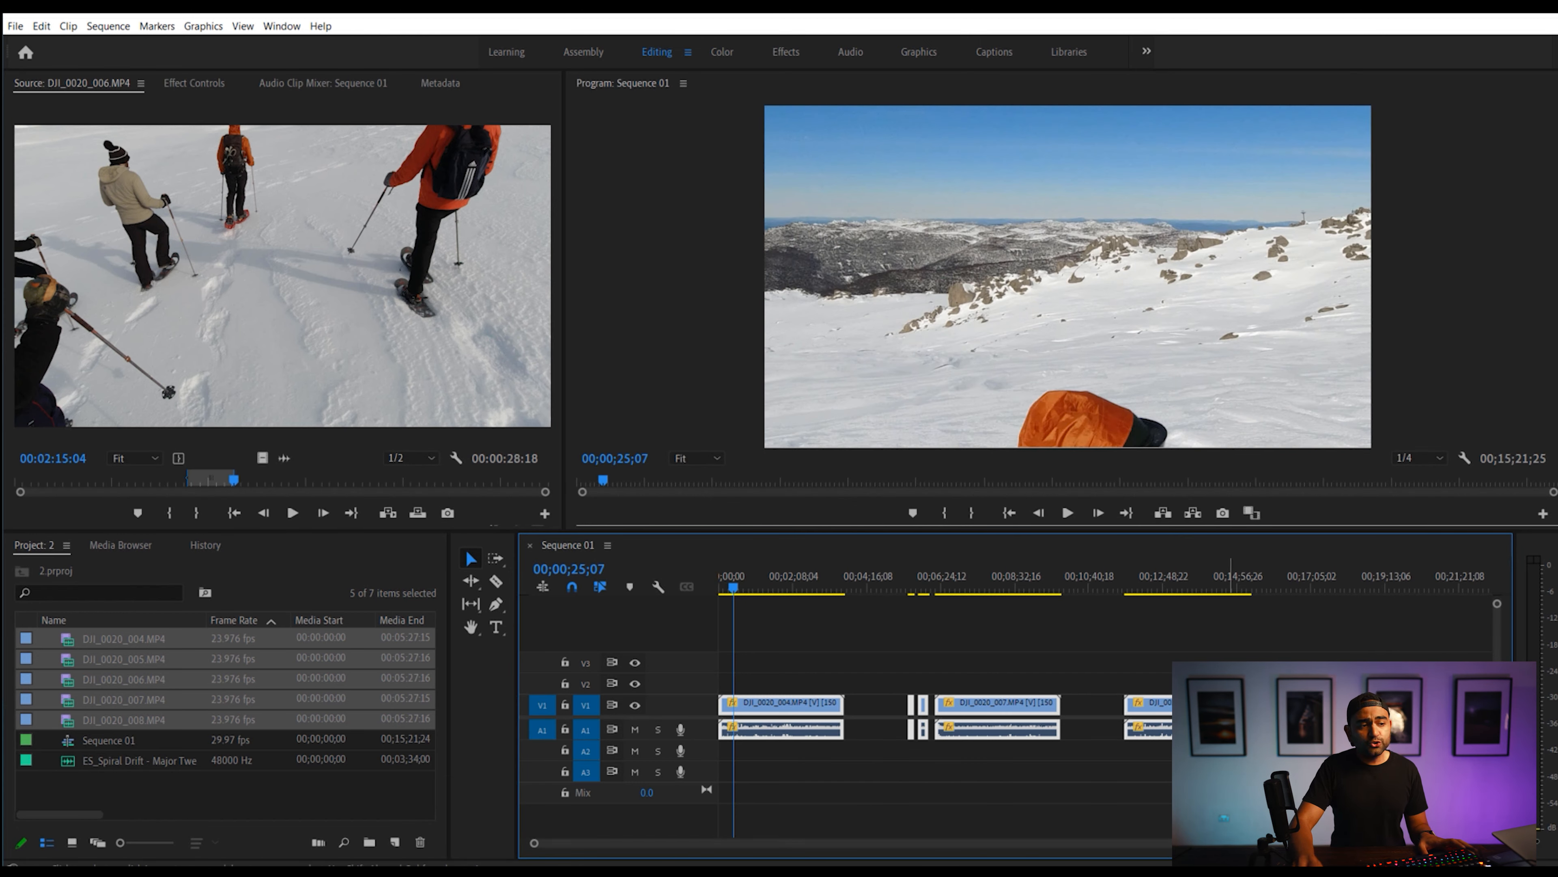
Examine the Ripple Delete option for the gaps between the sped-up clips without applying it
{"action": "left_click", "coordinate": [880, 712]}
{"action": "right_click", "coordinate": [880, 712]}
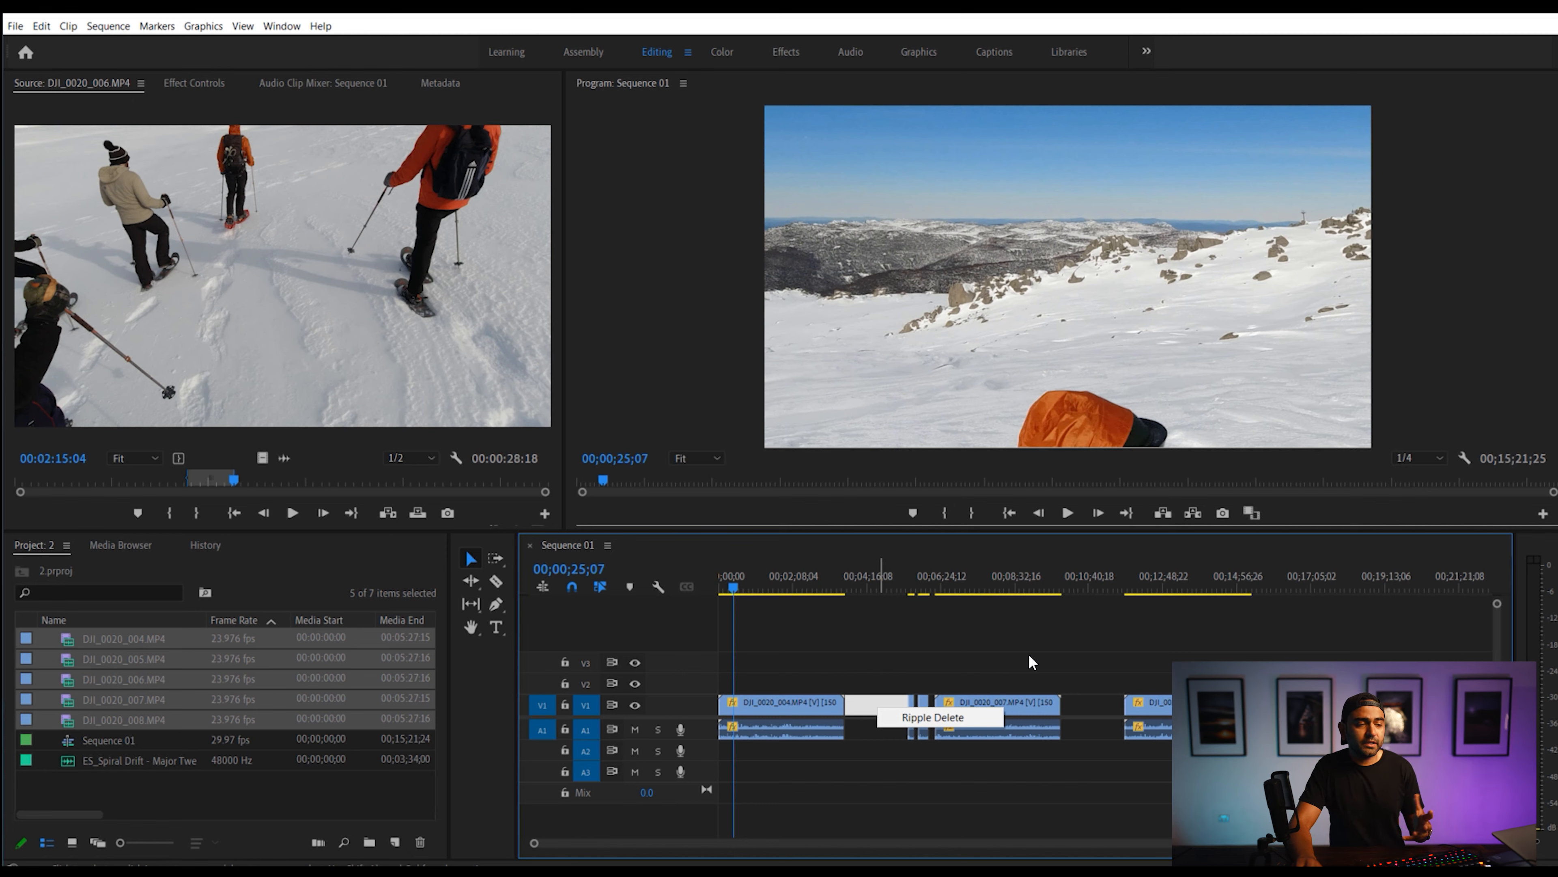
{"action": "left_click", "coordinate": [1089, 698]}
{"action": "right_click", "coordinate": [1089, 698]}
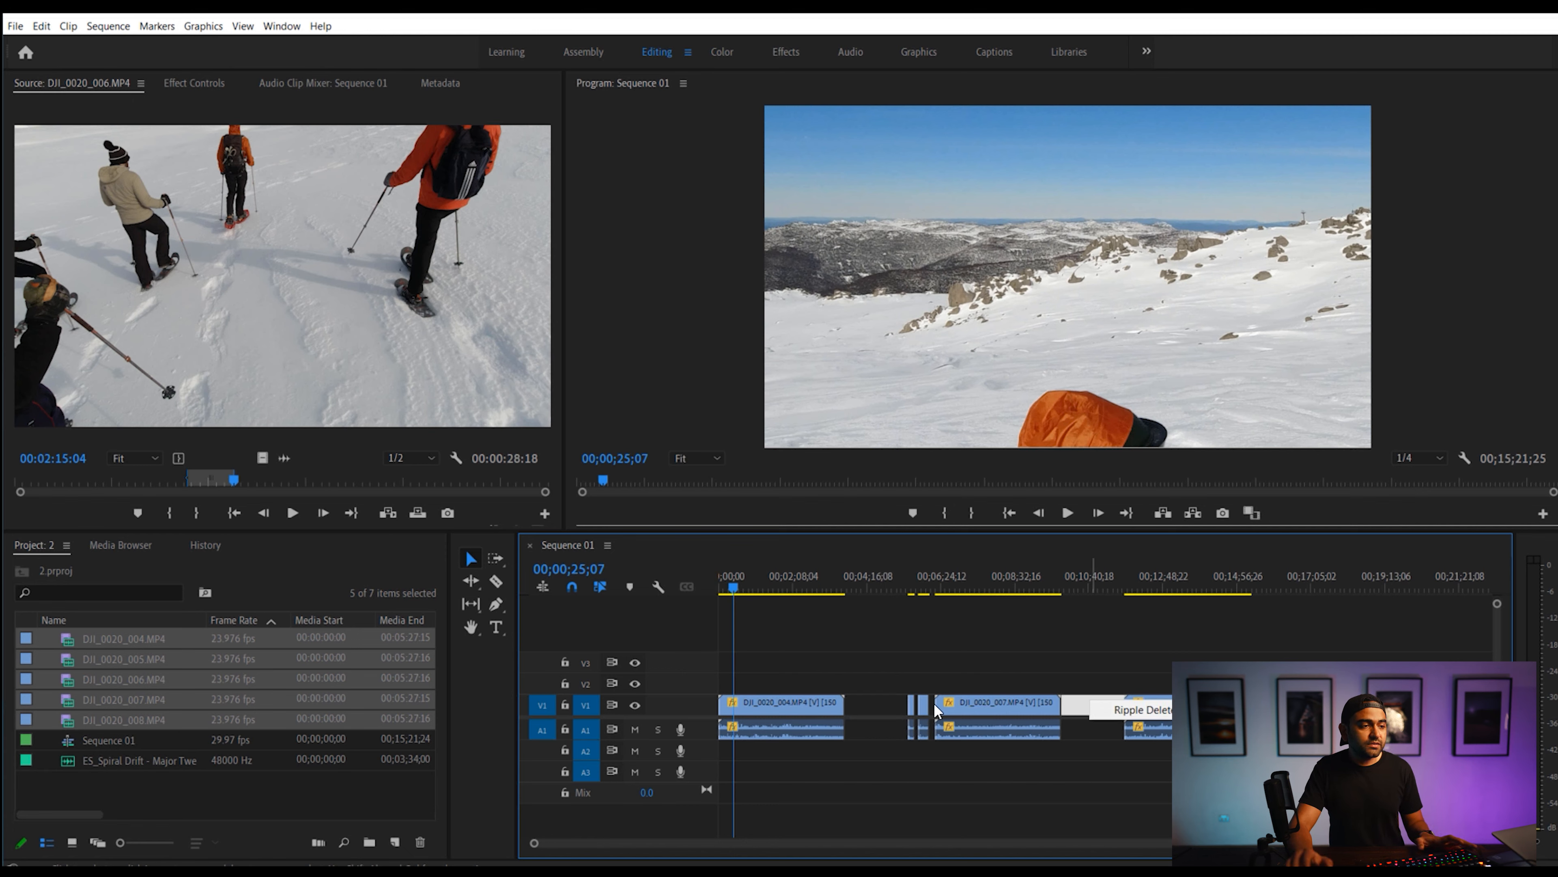
{"action": "left_click", "coordinate": [934, 703]}
{"action": "right_click", "coordinate": [934, 704]}
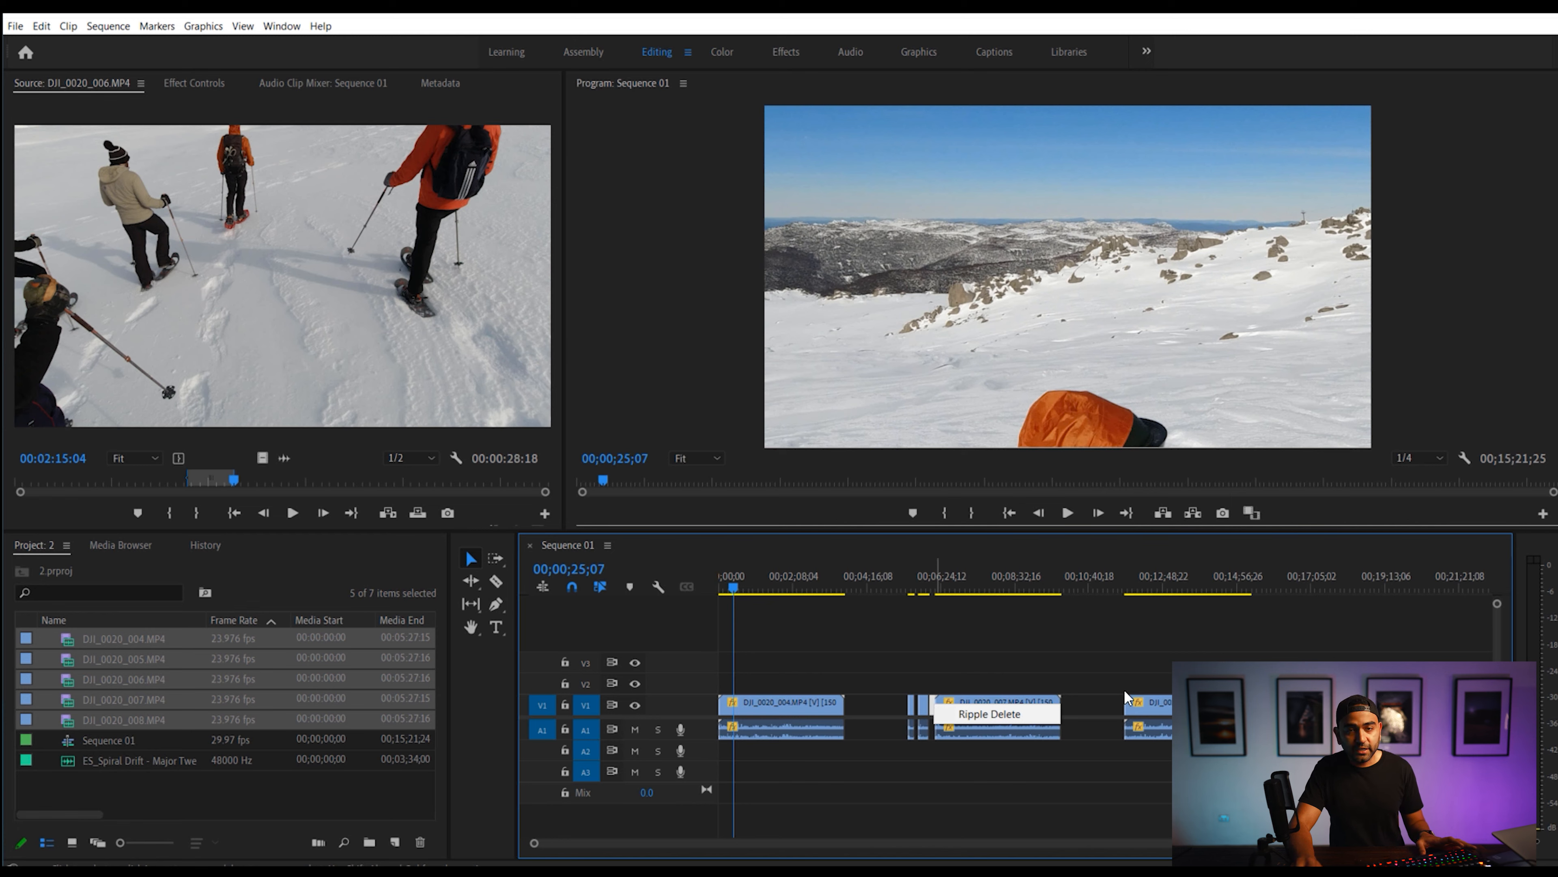
{"action": "left_click", "coordinate": [1105, 668]}
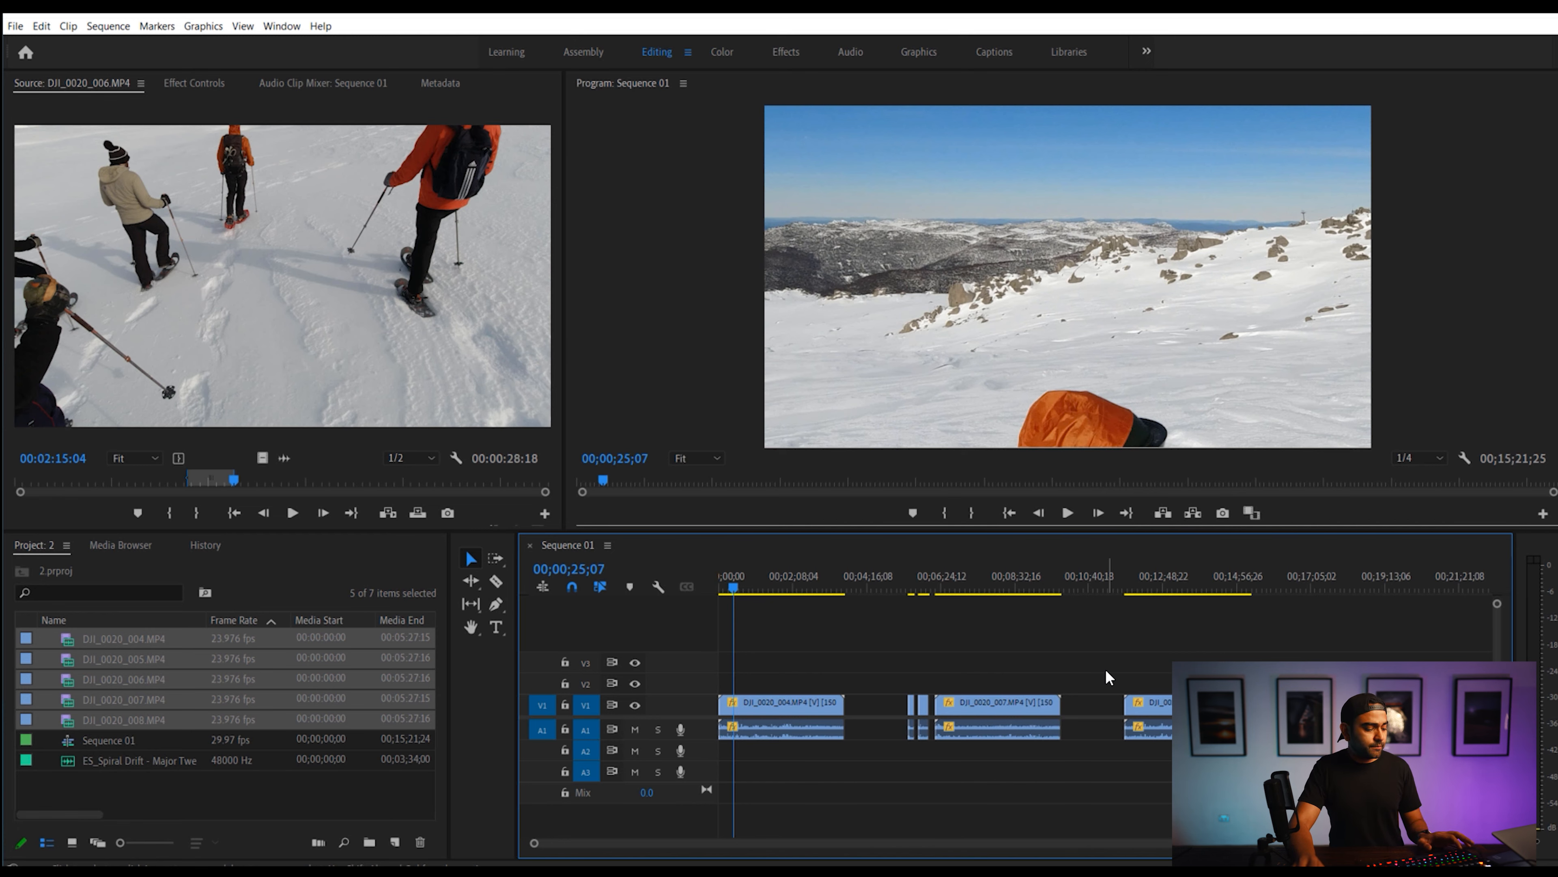
Undo the 150% speed change and reselect all clips in the sequence to change their speed
{"action": "key", "text": "ctrl+z"}
{"action": "left_click_drag", "start_coordinate": [768, 643], "coordinate": [1307, 775]}
{"action": "right_click", "coordinate": [1239, 703]}
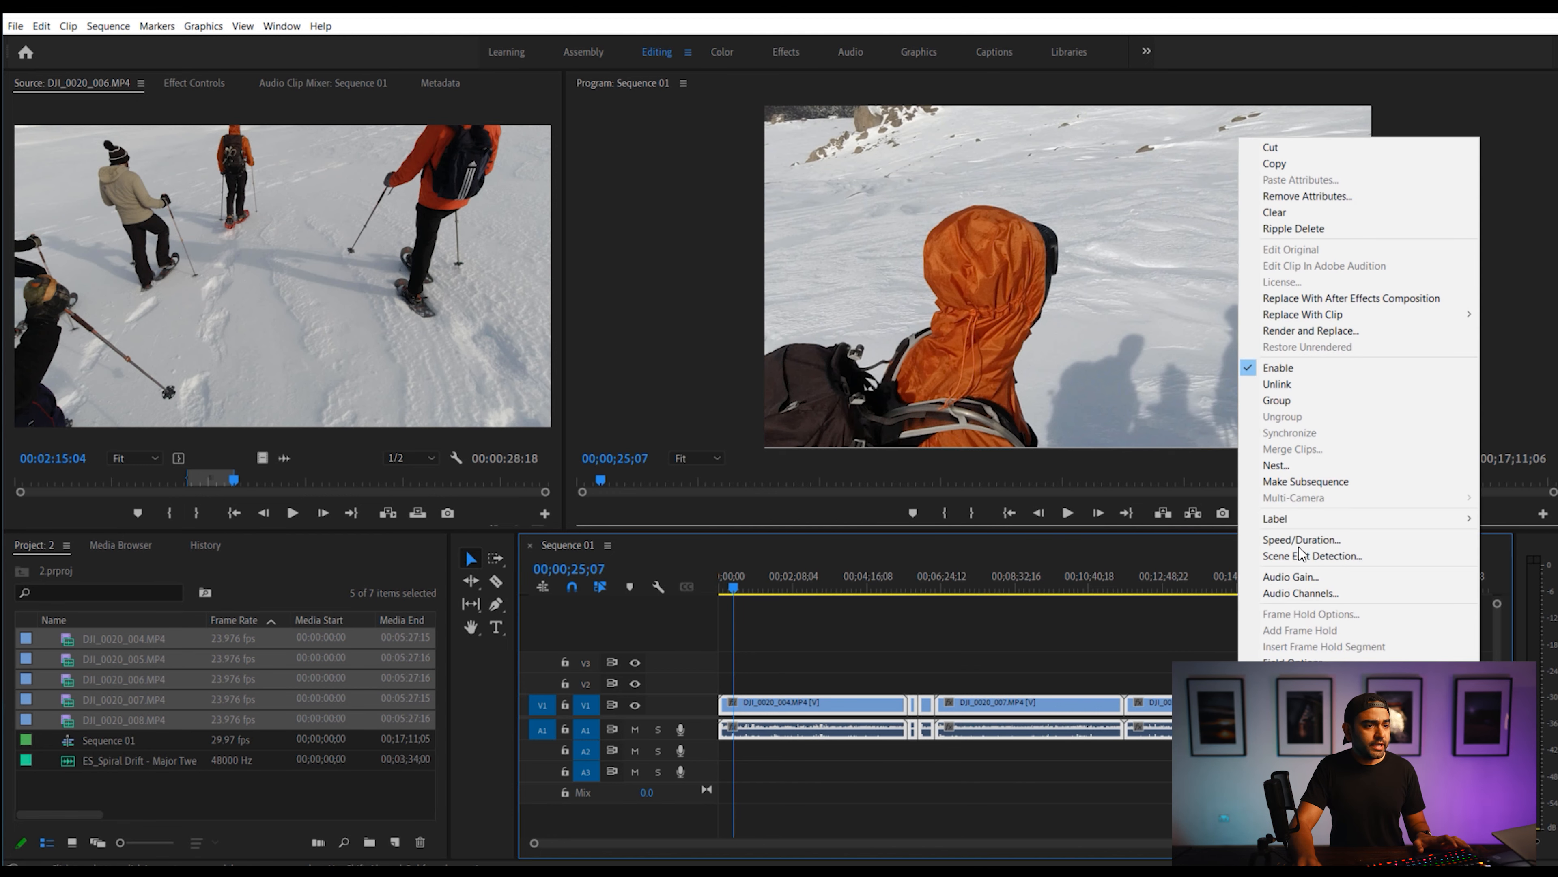